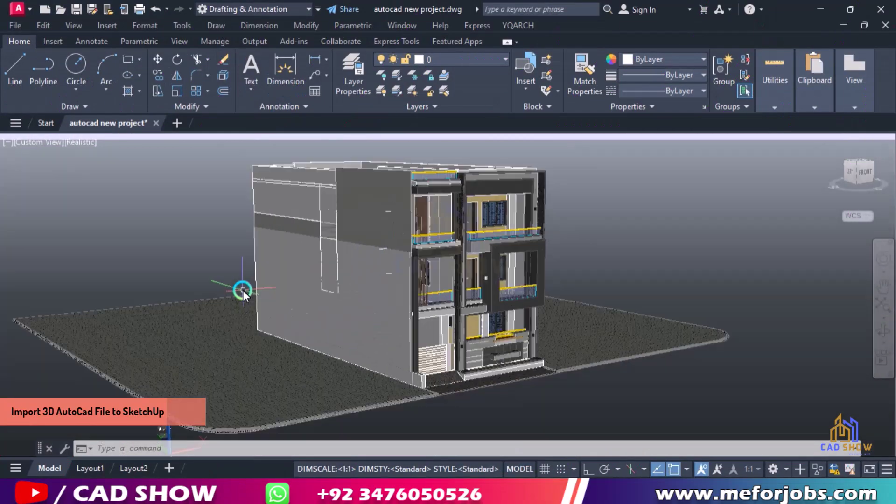
Step: Orbit the AutoCAD house with 3DORBIT to view its front and side at a lower eye level
type("3do")
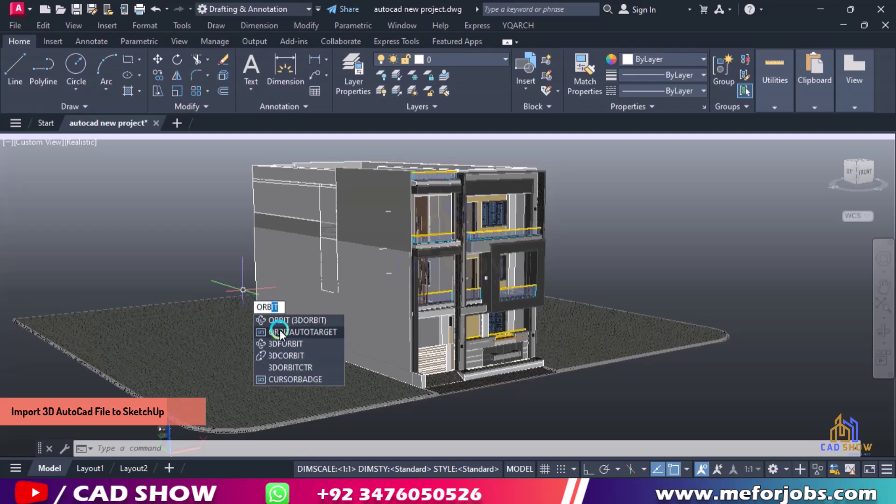
key("Return")
mouse_move(314, 322)
left_mouse_down()
mouse_move(271, 326)
mouse_move(411, 250)
mouse_move(366, 256)
left_mouse_up()
scroll(401, 257, "up", 2)
scroll(409, 275, "up", 2)
left_click_drag(372, 292, 375, 322)
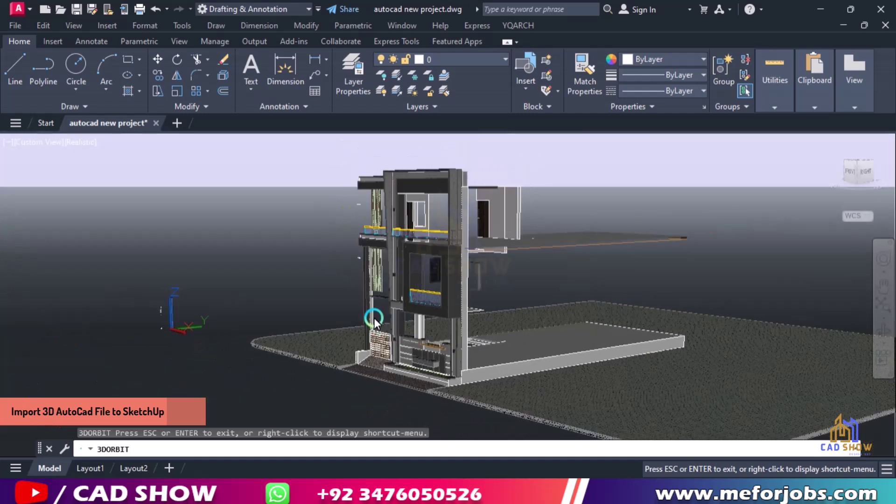
scroll(375, 319, "down", 2)
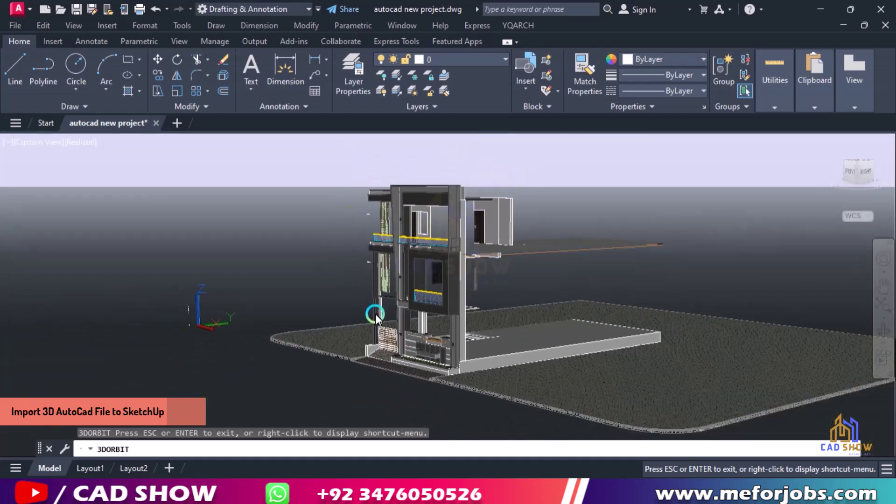
right_click(151, 197)
left_click(170, 205)
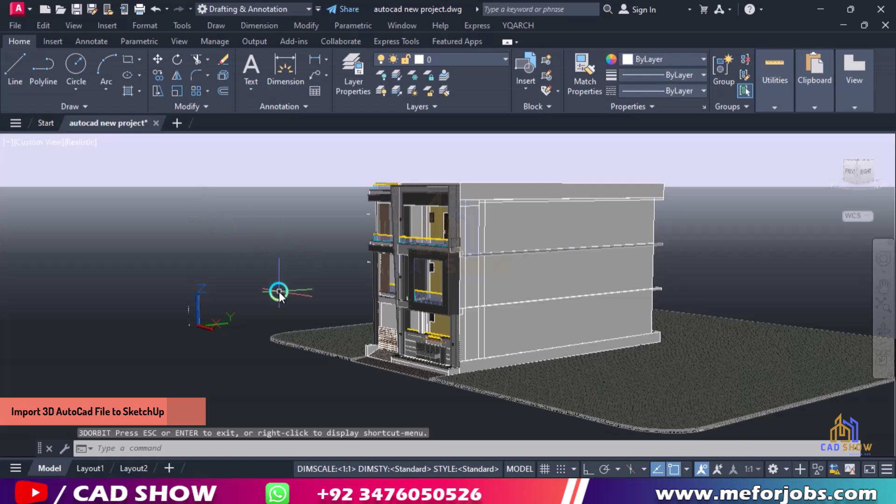
scroll(446, 252, "up", 2)
scroll(457, 230, "up", 1)
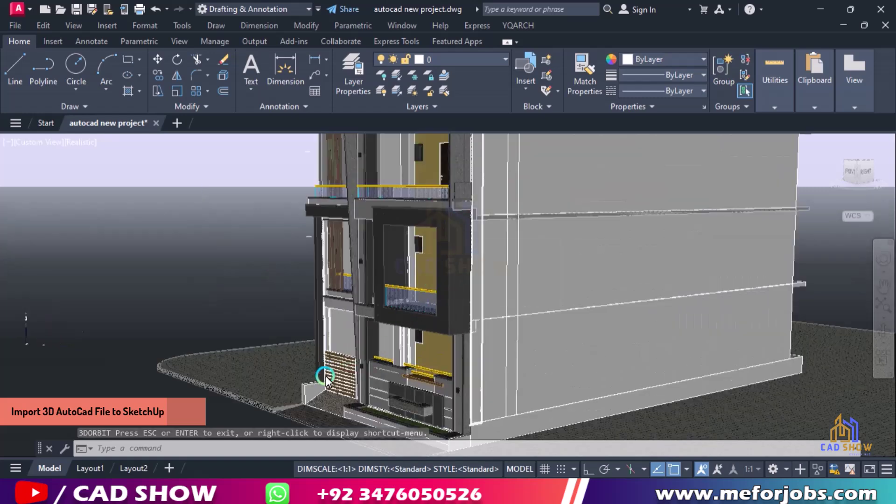
scroll(327, 345, "down", 4)
scroll(329, 333, "up", 1)
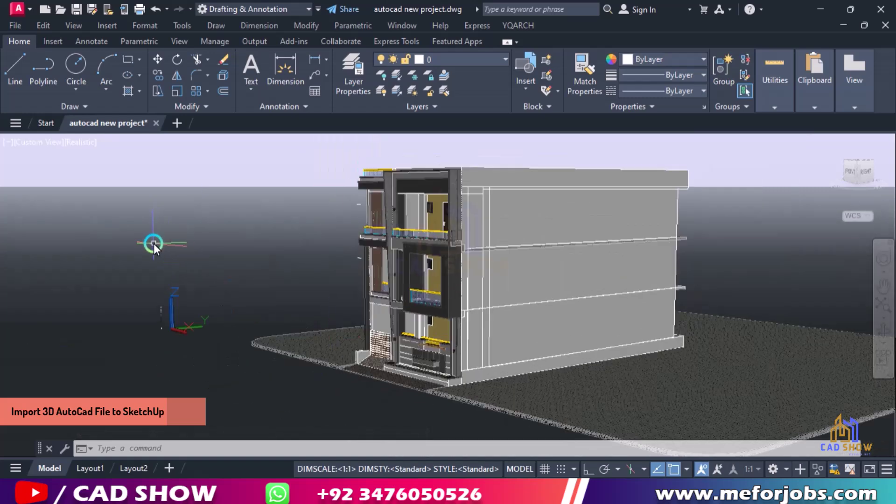
type("3dor")
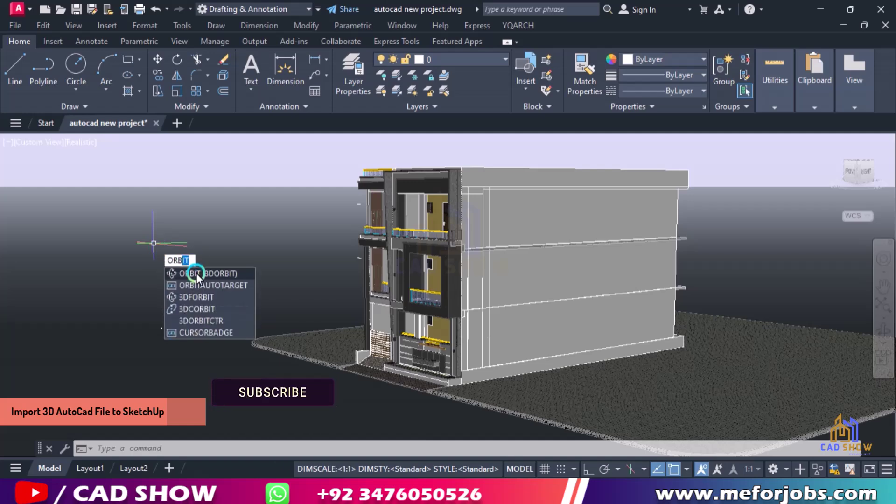
key("Return")
mouse_move(177, 279)
left_mouse_down()
mouse_move(326, 306)
mouse_move(343, 294)
left_mouse_up()
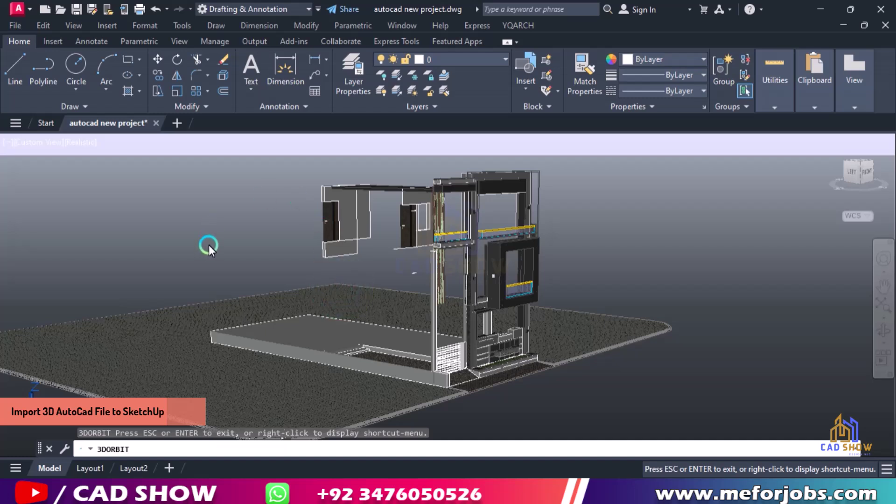
key("Escape")
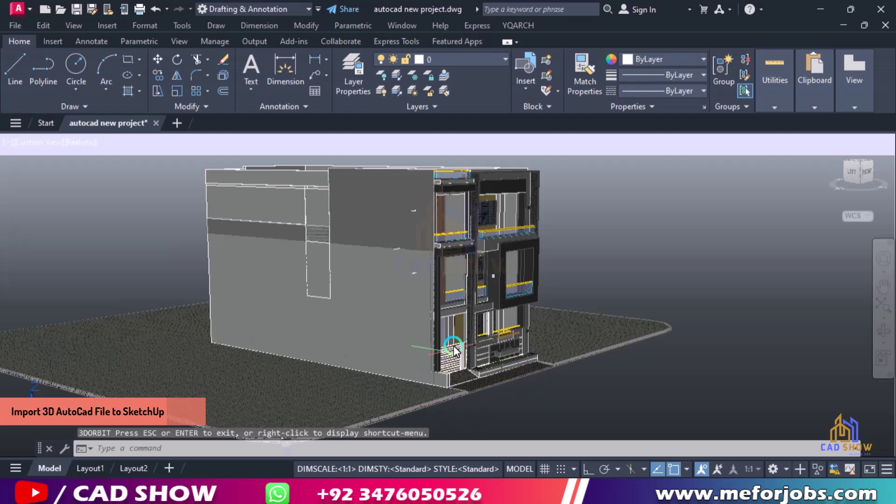
scroll(359, 318, "up", 2)
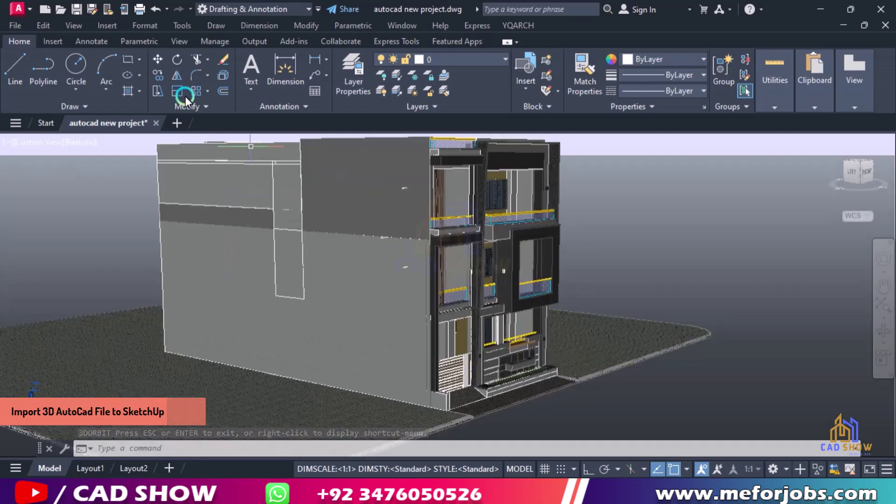
Step: Save the drawing as 'Project from Autocad to Sketchup' in New folder (4)
left_click(8, 46)
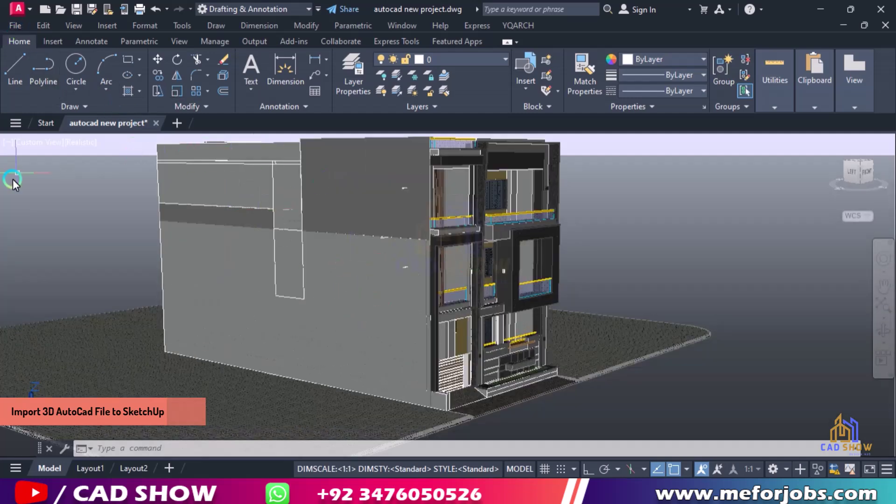
left_click(70, 216)
left_click(100, 137)
left_click(3, 40)
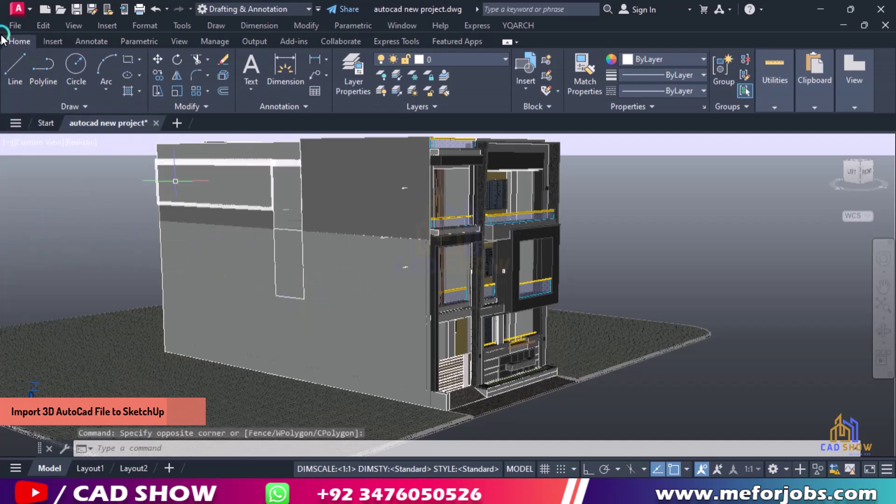
left_click(19, 28)
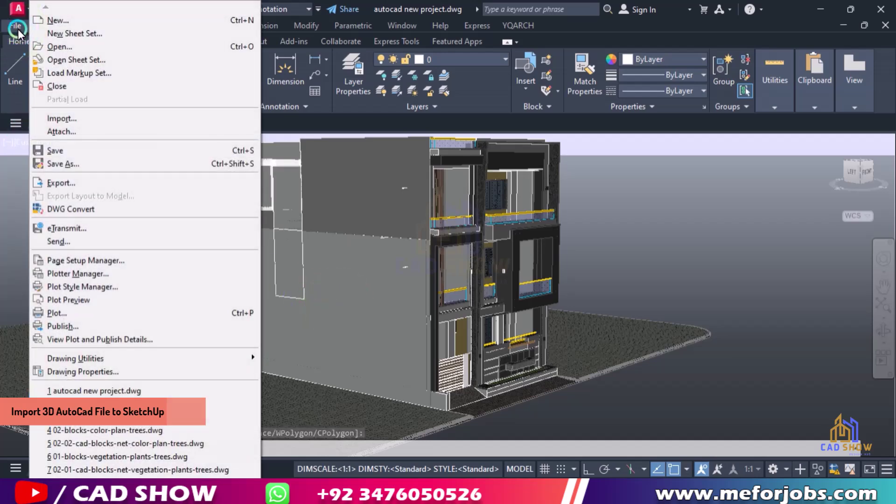
left_click(69, 167)
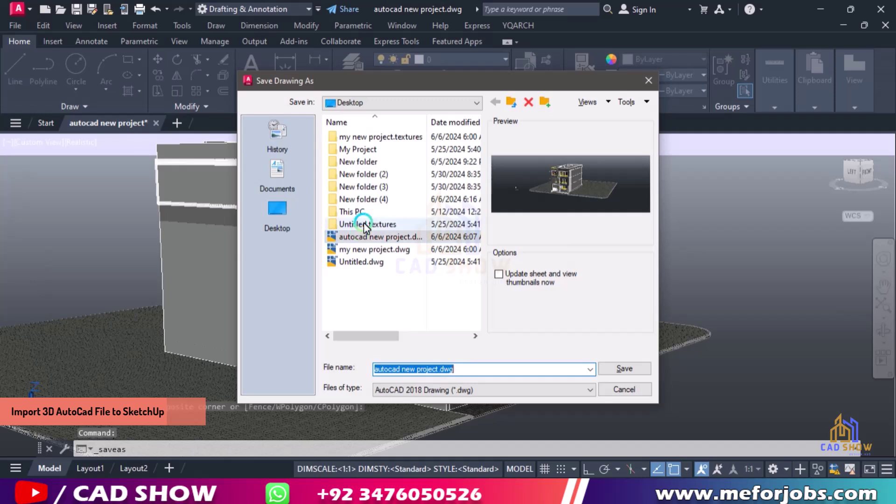
double_click(368, 199)
left_click(486, 390)
left_click(486, 369)
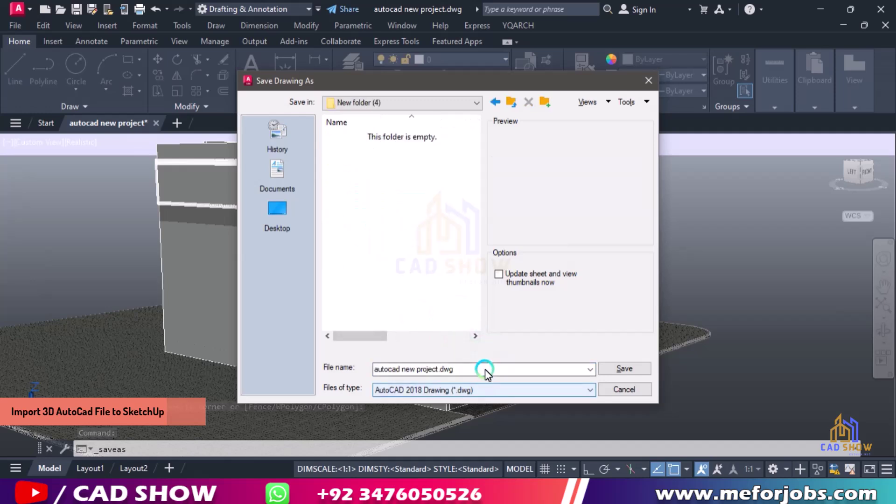
left_click_drag(485, 368, 400, 375)
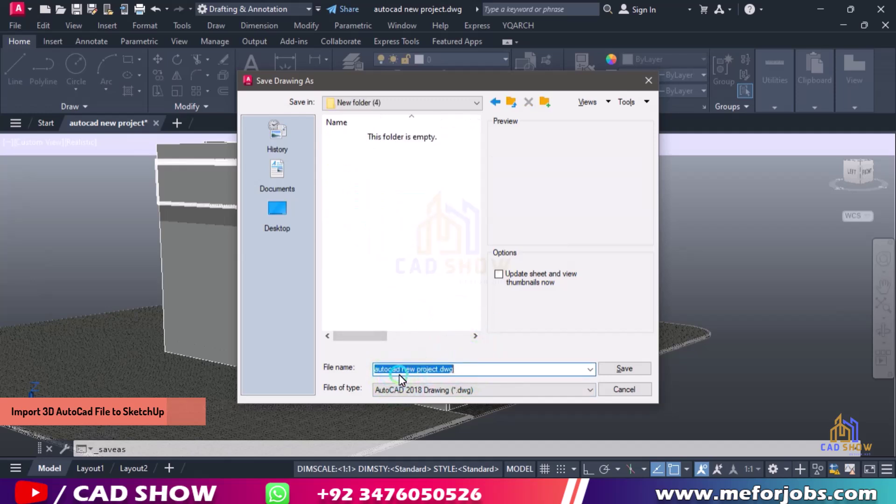
type("Project from")
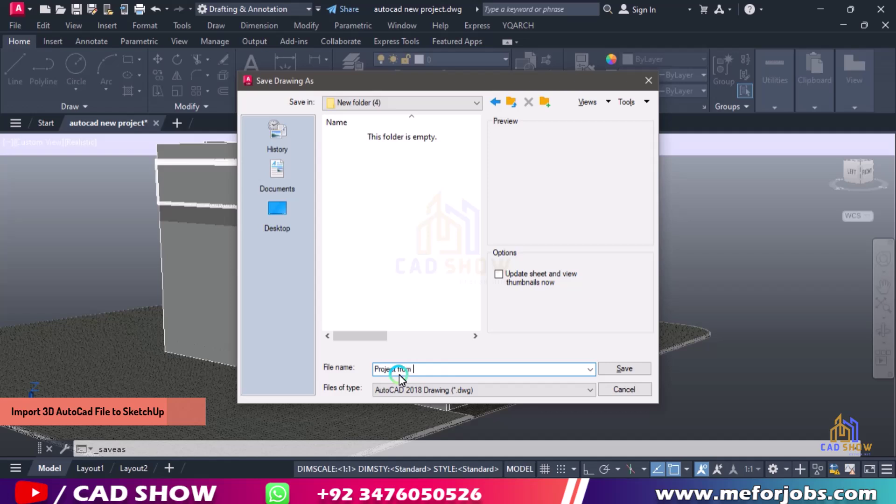
type("ocad")
type(" to Sketc")
type("hup")
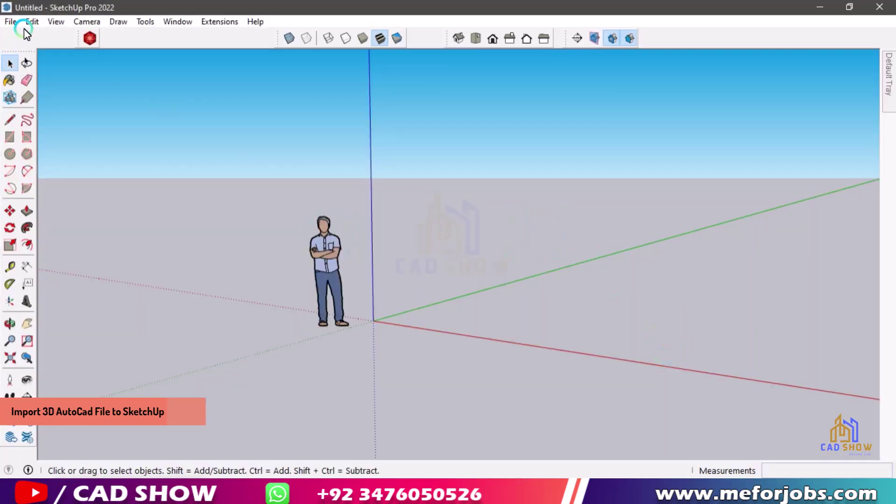
left_click(10, 22)
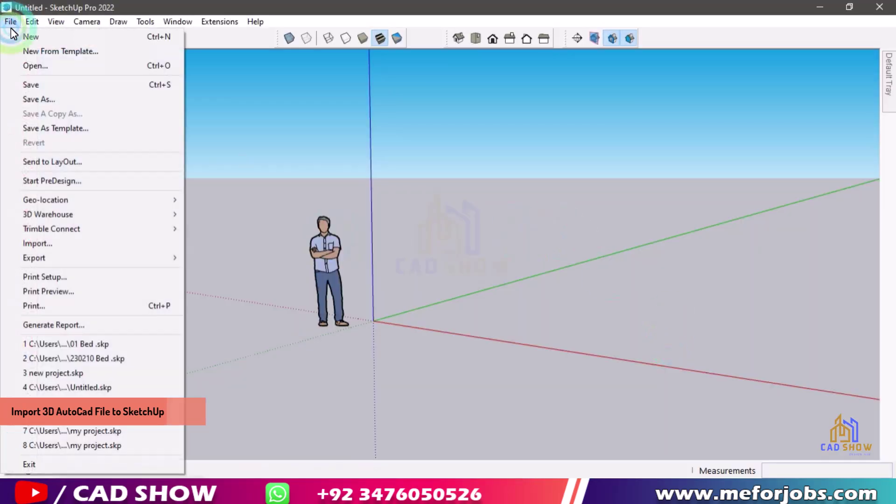
Step: Import Project from Autocad to Sketchup.dwg from New folder (4) as AutoCAD Files, after checking the Model Units options
left_click(136, 245)
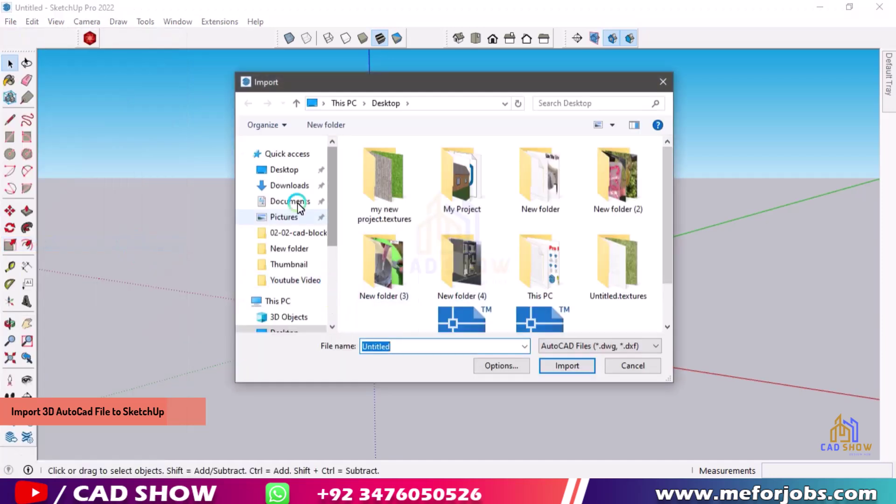
left_click(275, 170)
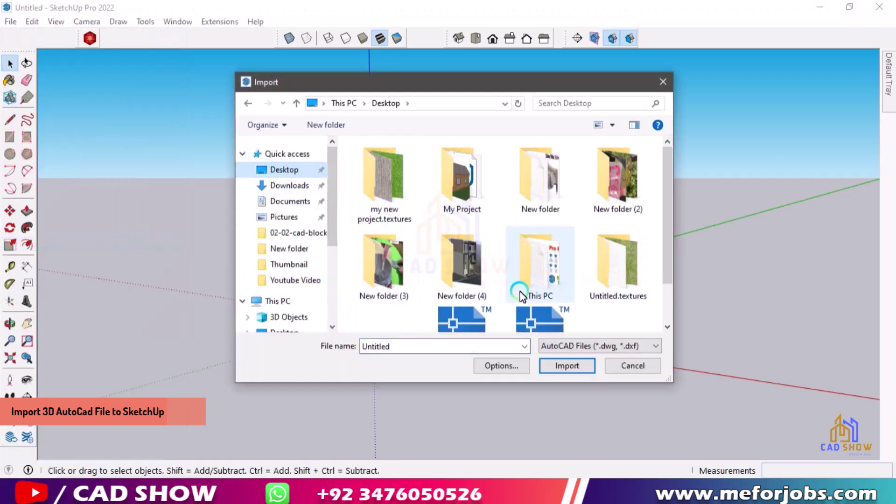
double_click(476, 277)
left_click(391, 194)
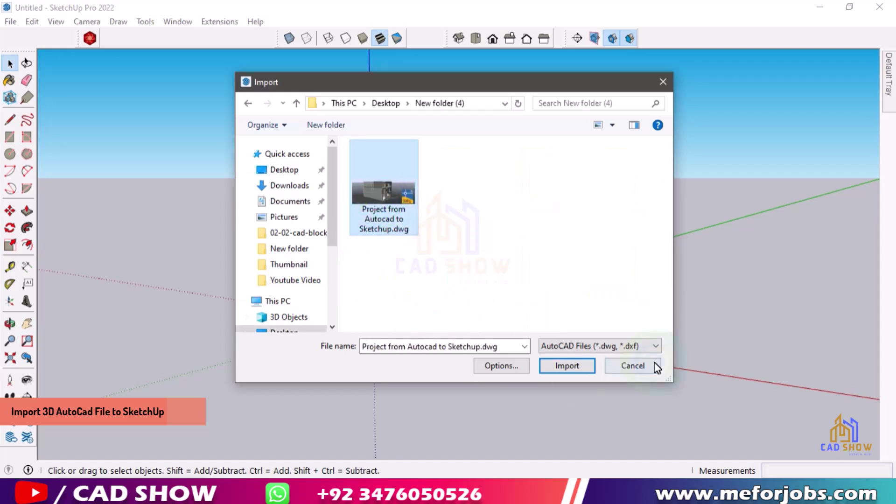
left_click(630, 347)
left_click(500, 230)
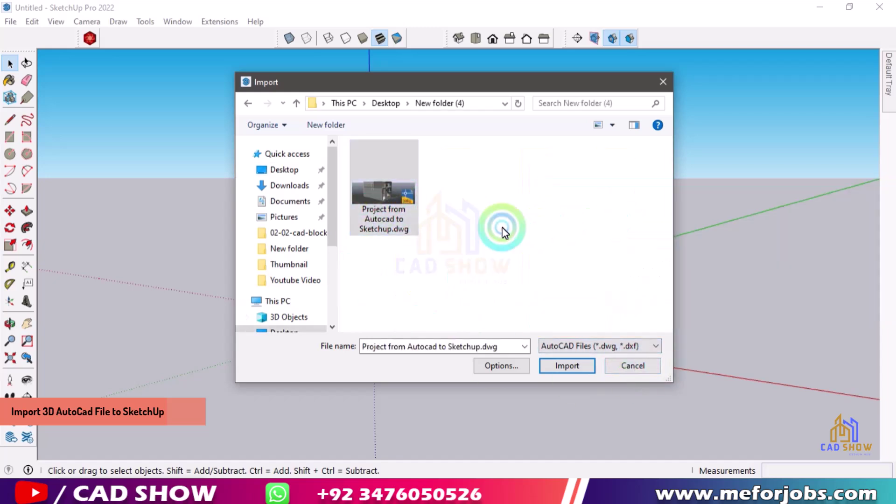
left_click(449, 275)
left_click(508, 366)
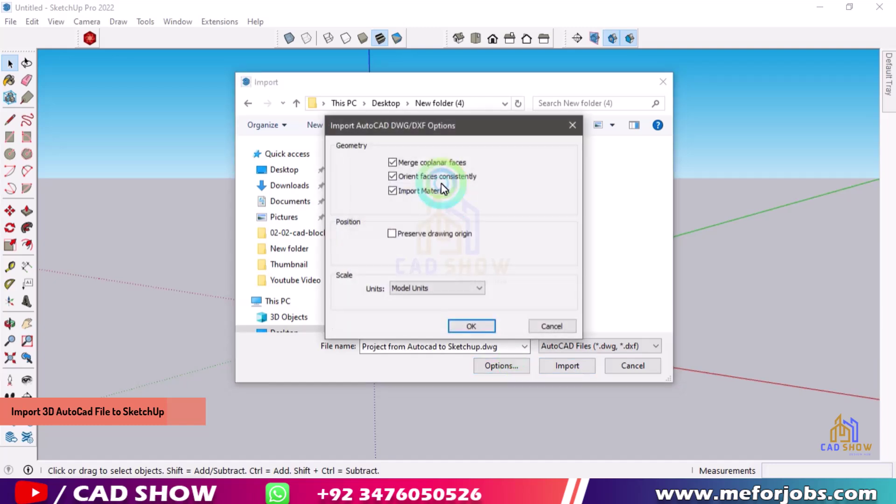
left_click(451, 294)
left_click(470, 324)
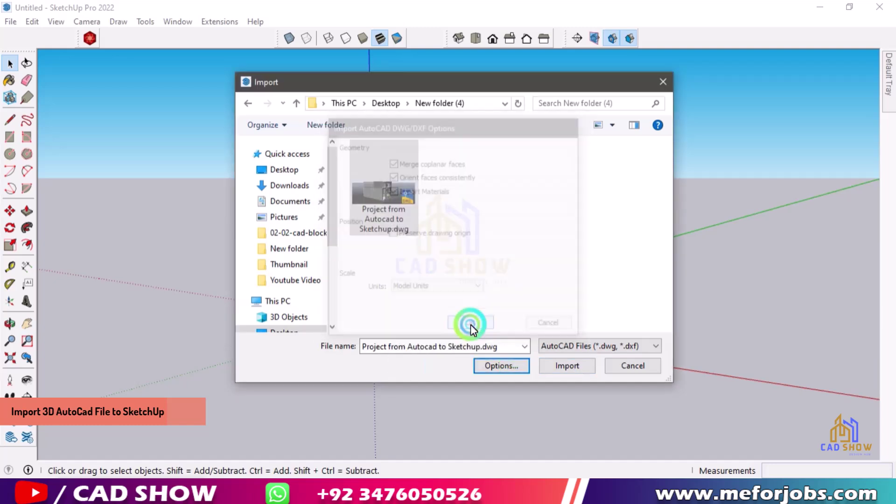
left_click(562, 364)
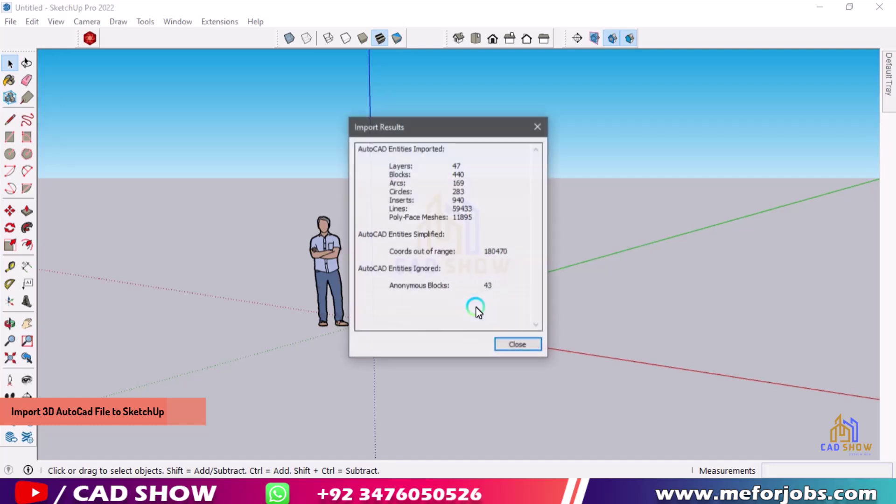
Step: Close the import summary and explode the imported group into parts
left_click(503, 347)
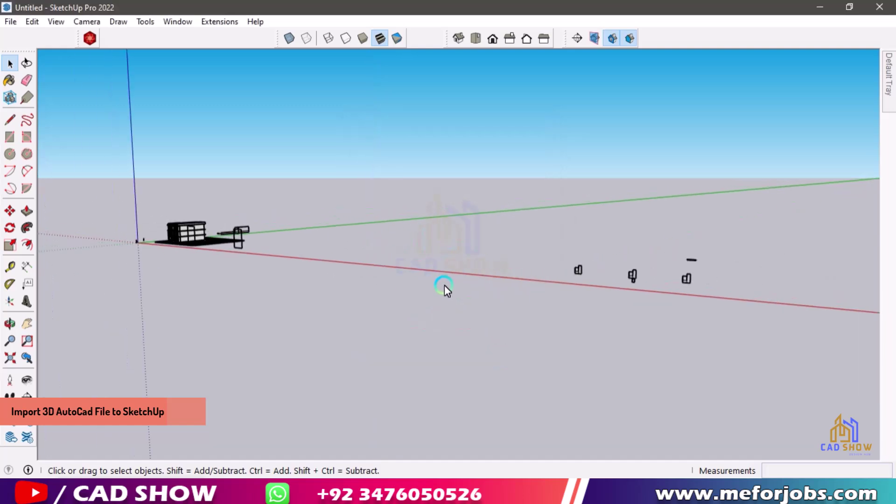
left_click(163, 249)
right_click(186, 234)
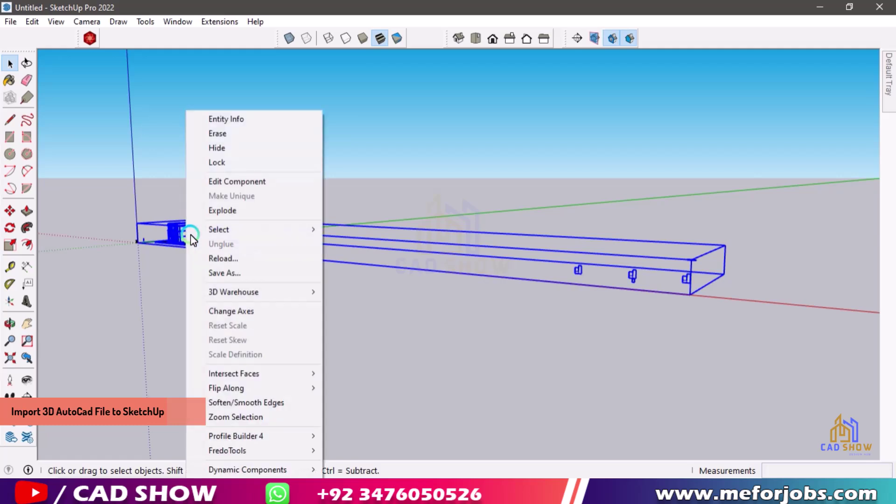
left_click(226, 208)
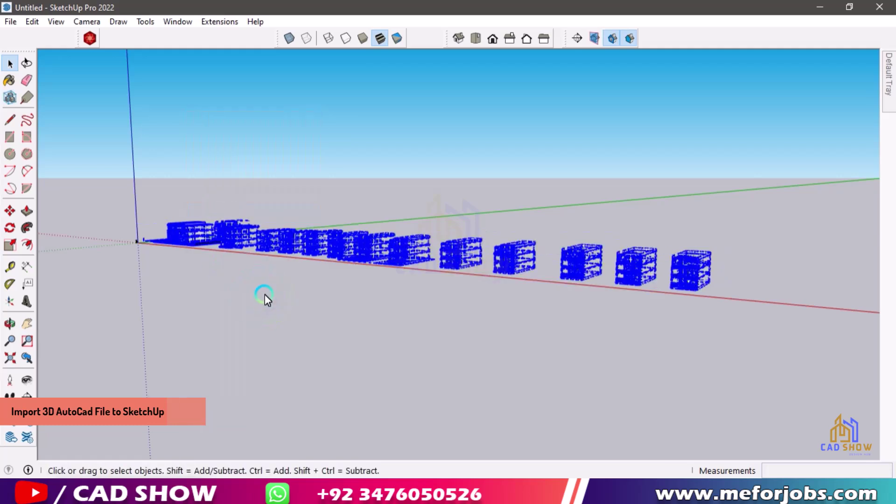
left_click(266, 294)
Step: Delete the stray upright rectangle beside the house, its face and edges
mouse_move(274, 292)
middle_mouse_down()
mouse_move(284, 318)
mouse_move(289, 304)
mouse_move(439, 302)
mouse_move(483, 220)
mouse_move(511, 297)
middle_mouse_up()
left_click_drag(292, 315, 292, 315)
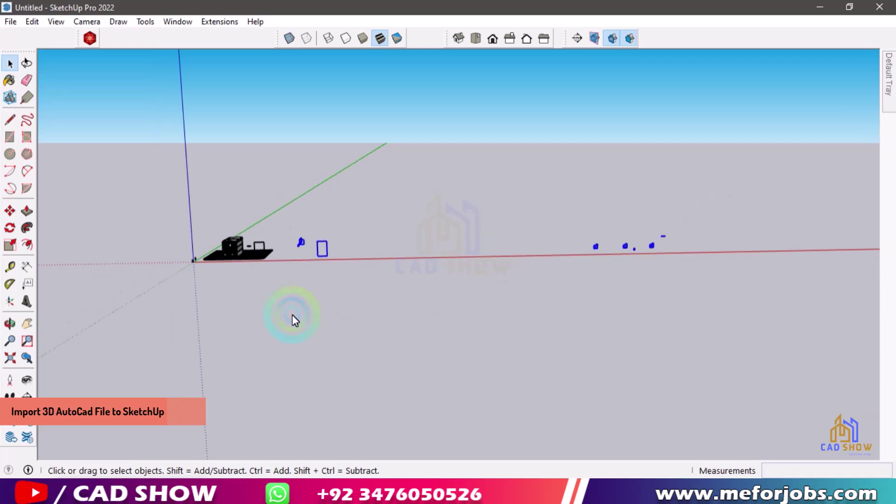
scroll(184, 268, "up", 2)
scroll(188, 244, "up", 2)
scroll(189, 244, "up", 2)
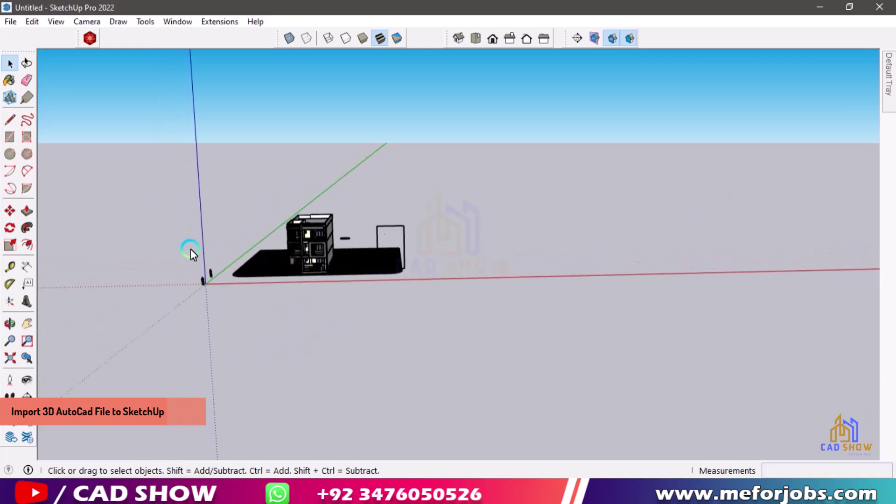
scroll(213, 281, "up", 2)
scroll(491, 218, "up", 2)
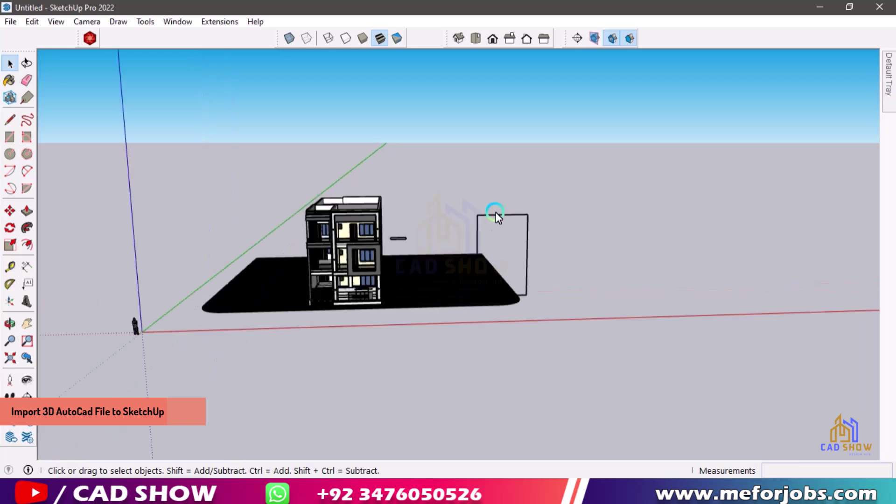
scroll(491, 218, "up", 2)
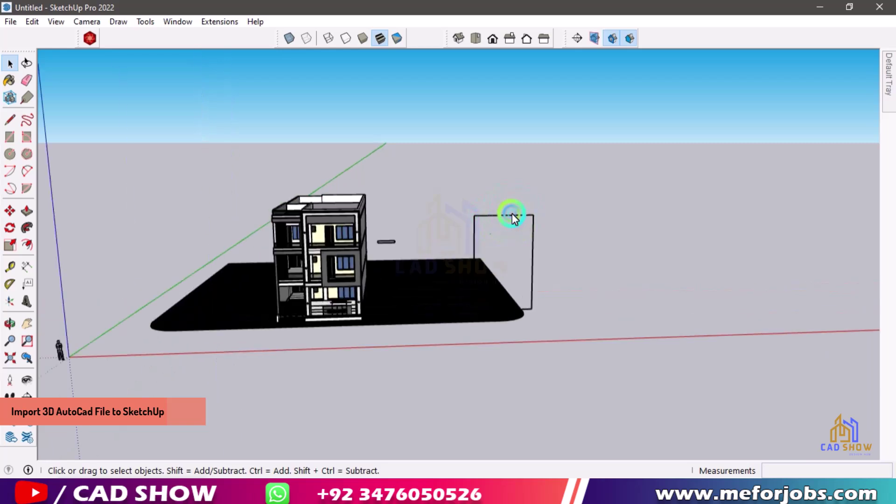
double_click(509, 215)
key("Delete")
triple_click(475, 230)
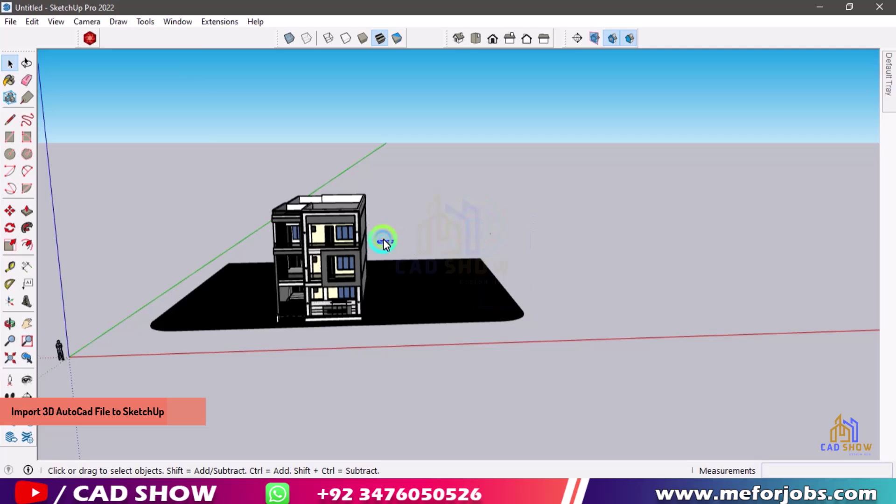
scroll(391, 240, "up", 3)
scroll(251, 317, "up", 1)
mouse_move(251, 317)
middle_mouse_down()
mouse_move(379, 329)
mouse_move(535, 282)
mouse_move(281, 401)
mouse_move(295, 374)
mouse_move(434, 380)
mouse_move(315, 440)
mouse_move(265, 411)
mouse_move(279, 315)
mouse_move(467, 313)
middle_mouse_up()
scroll(441, 378, "up", 2)
scroll(279, 314, "down", 3)
scroll(509, 311, "up", 4)
scroll(509, 311, "down", 3)
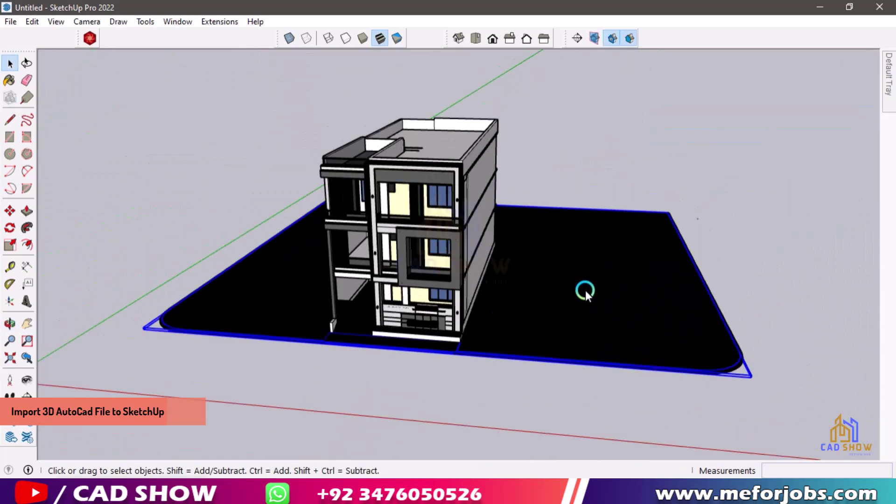
middle_click_drag(585, 290, 357, 231)
scroll(357, 230, "up", 2)
scroll(375, 286, "up", 2)
scroll(326, 362, "up", 2)
mouse_move(326, 363)
middle_mouse_down()
mouse_move(454, 315)
mouse_move(547, 310)
middle_mouse_up()
scroll(337, 335, "down", 2)
scroll(338, 335, "down", 2)
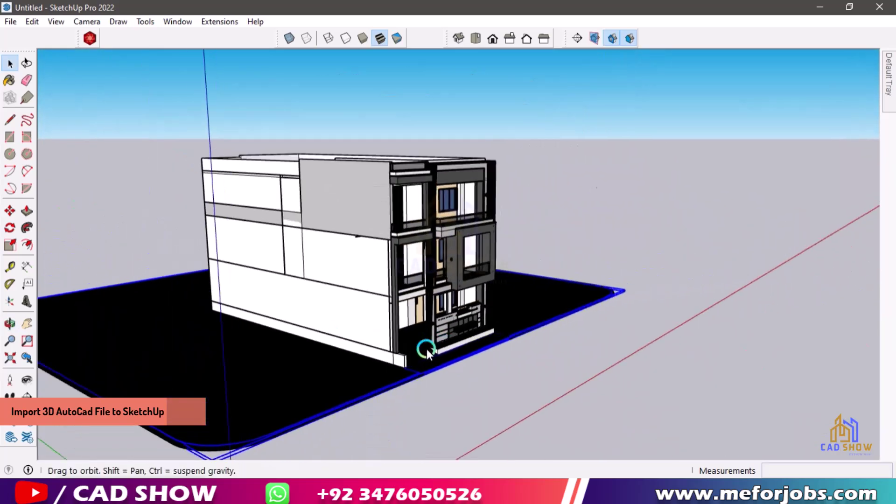
mouse_move(426, 349)
middle_mouse_down()
mouse_move(182, 355)
mouse_move(500, 282)
mouse_move(579, 358)
mouse_move(461, 385)
mouse_move(695, 306)
middle_mouse_up()
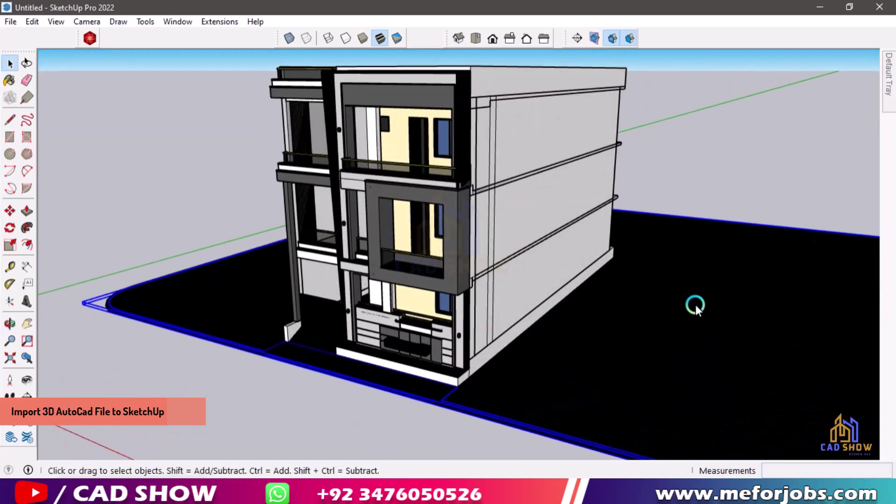
Step: Paint the ground with Pavers with Grass Herringbone from the Landscaping, Fencing and Vegetation collection
left_click(889, 73)
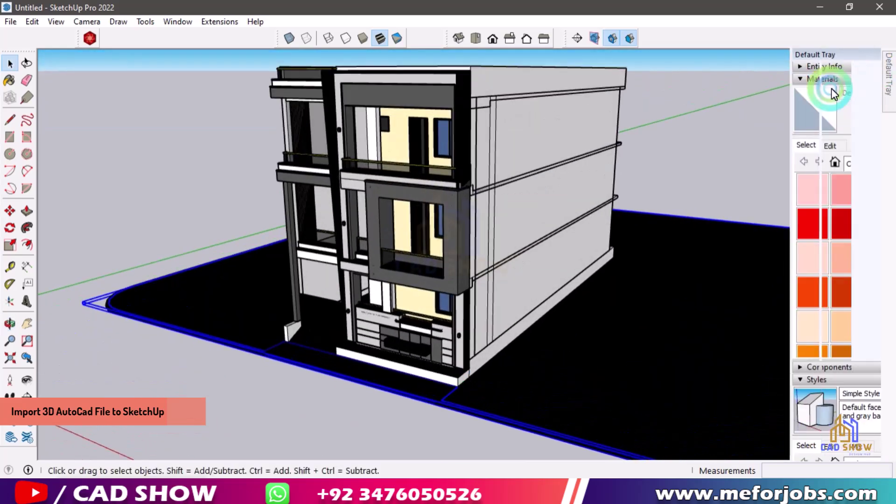
left_click(775, 166)
left_click(825, 240)
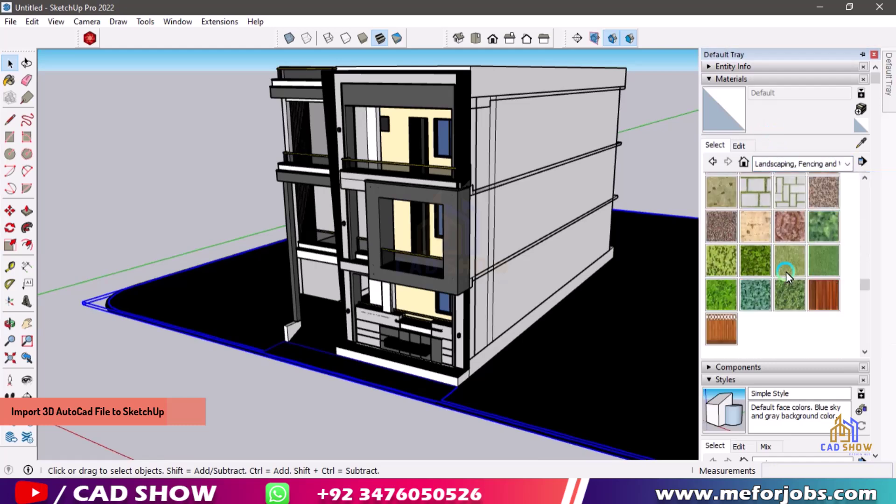
left_click(788, 280)
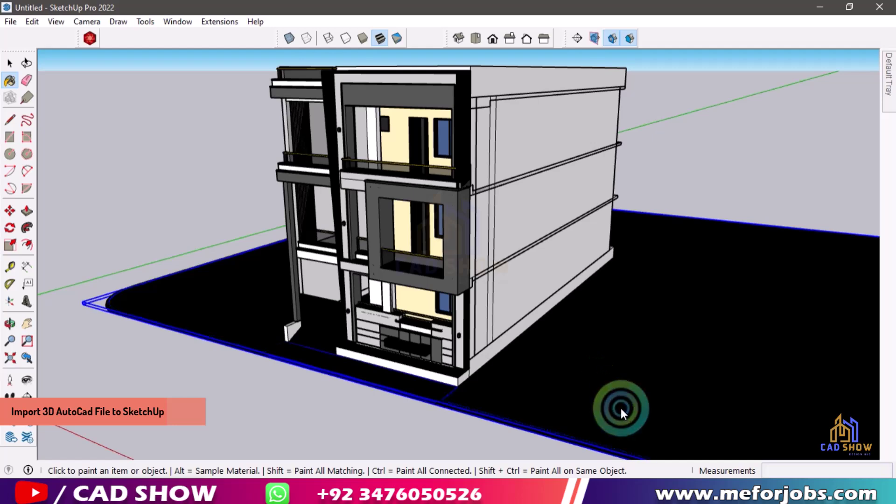
scroll(556, 413, "up", 2)
scroll(557, 407, "up", 3)
scroll(557, 407, "up", 2)
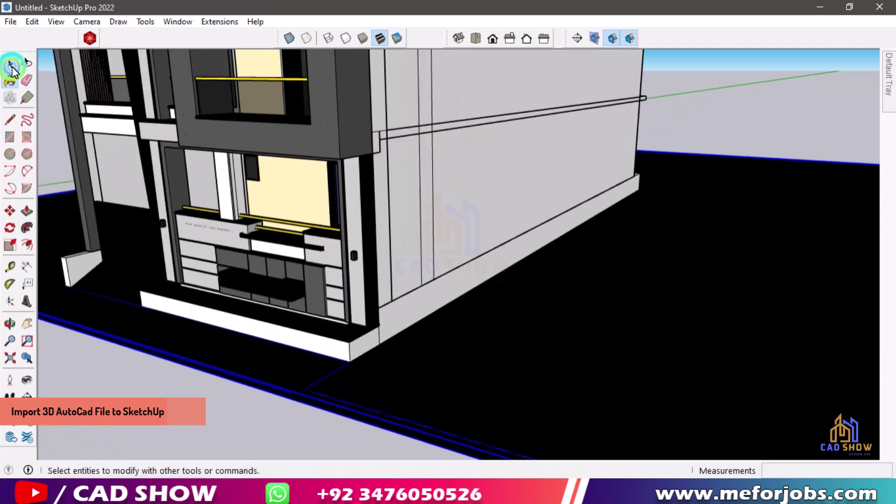
left_click(10, 63)
left_click(491, 394)
left_click(878, 179)
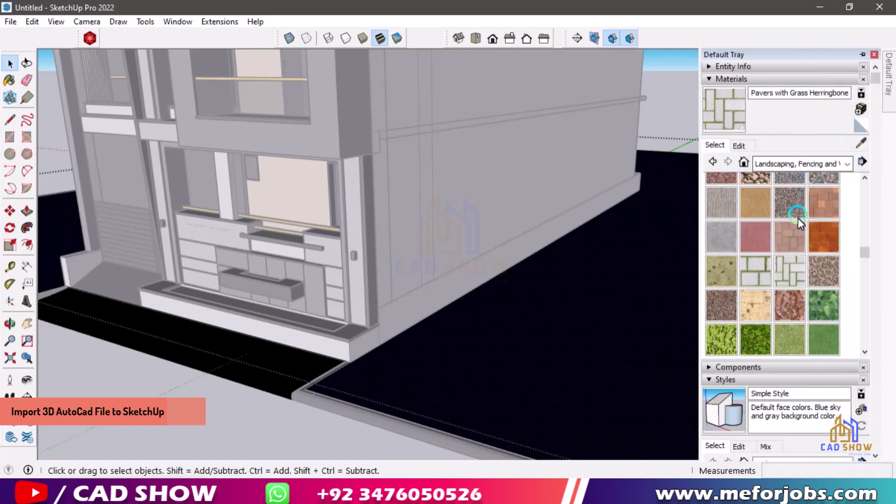
left_click(698, 304)
left_click(651, 307)
middle_click_drag(650, 307, 647, 262)
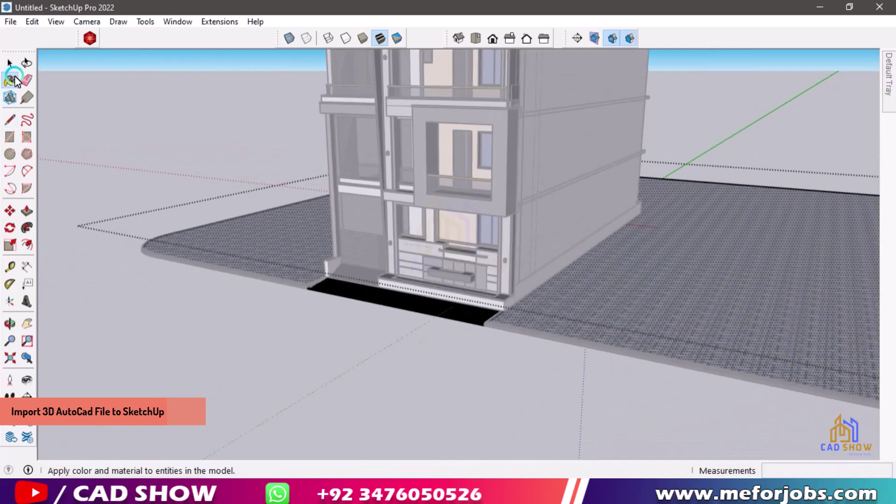
Step: Inside the ground group, paint the front curb edge with a stone texture
left_click(10, 63)
scroll(257, 309, "up", 3)
scroll(244, 313, "up", 3)
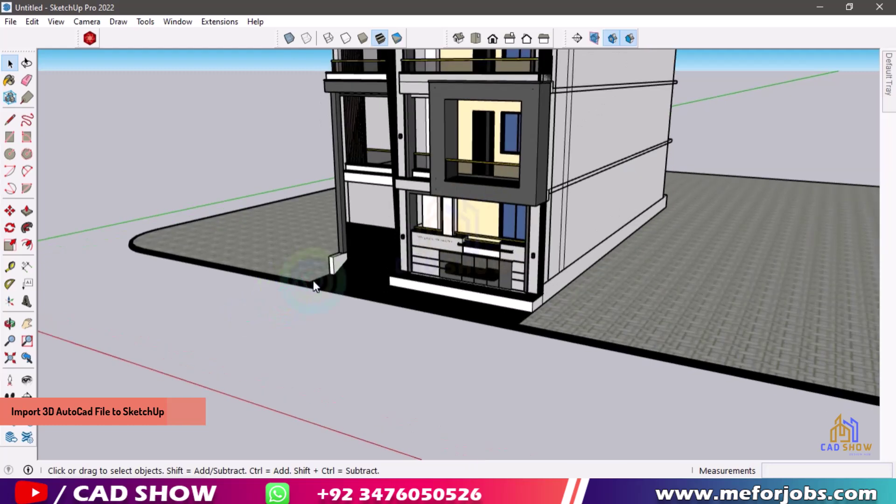
scroll(313, 280, "up", 3)
middle_click_drag(182, 251, 342, 346)
scroll(391, 334, "up", 2)
double_click(393, 331)
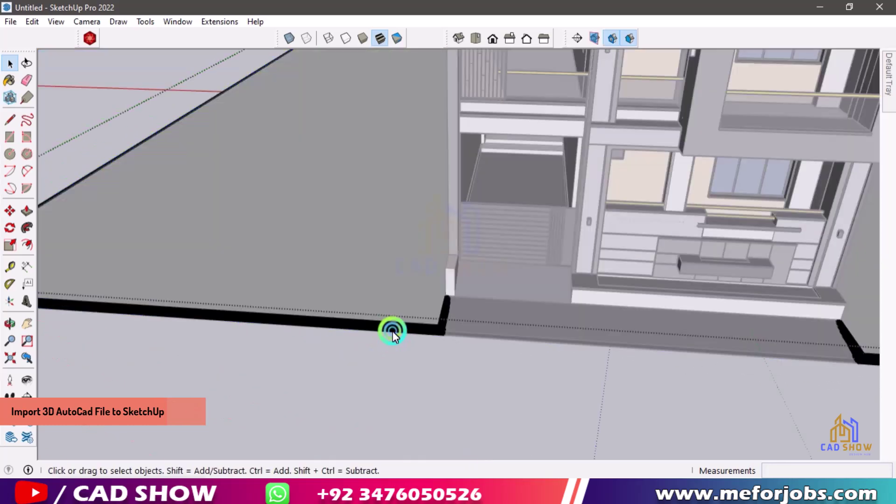
left_click(394, 330)
scroll(380, 307, "down", 2)
scroll(380, 304, "down", 2)
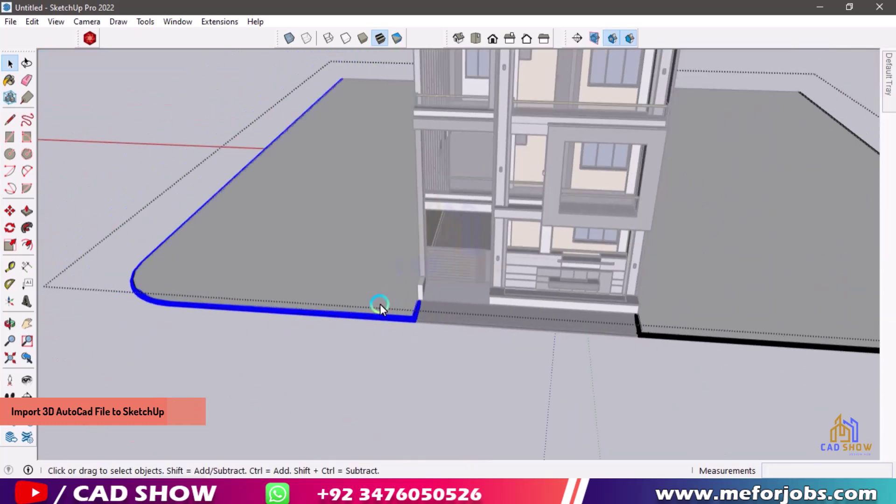
scroll(380, 303, "down", 2)
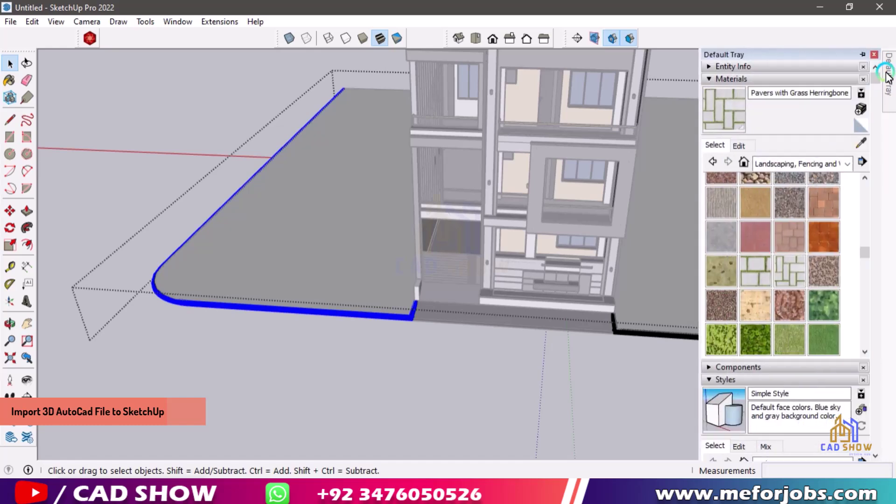
left_click(728, 301)
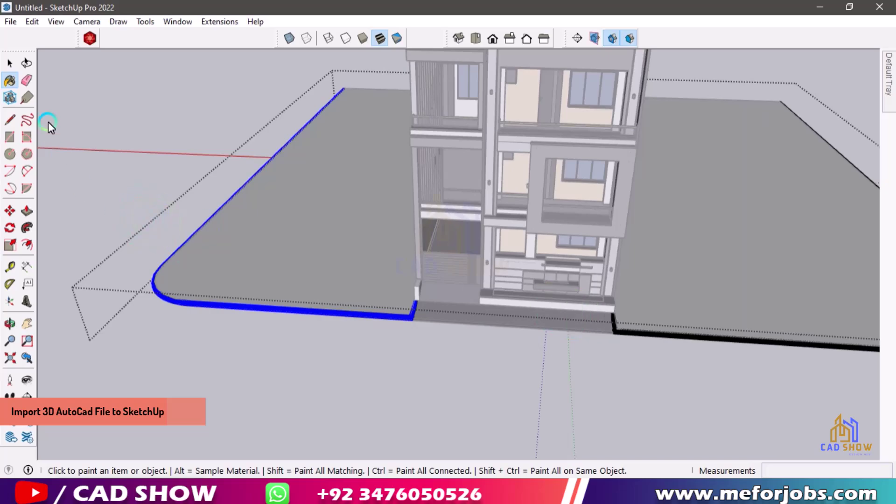
Step: Select the stone curb strip along the paving
left_click(9, 67)
scroll(362, 309, "up", 3)
scroll(463, 330, "up", 3)
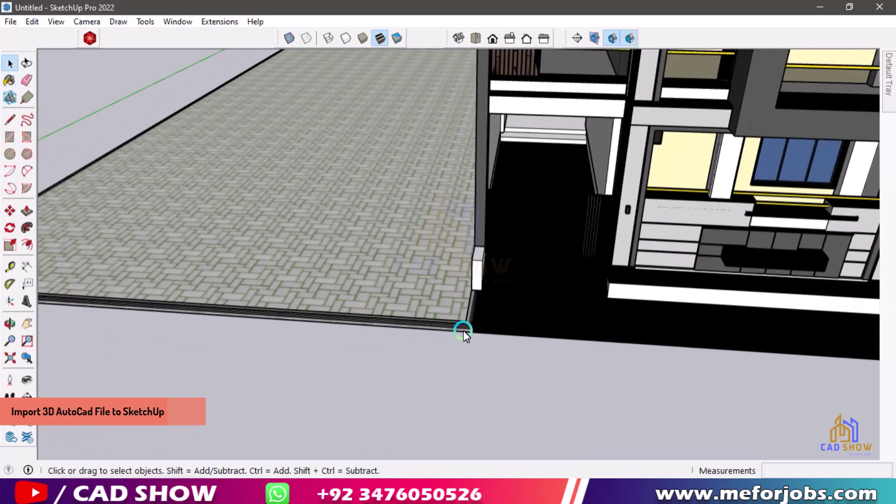
scroll(465, 330, "up", 2)
scroll(485, 312, "up", 2)
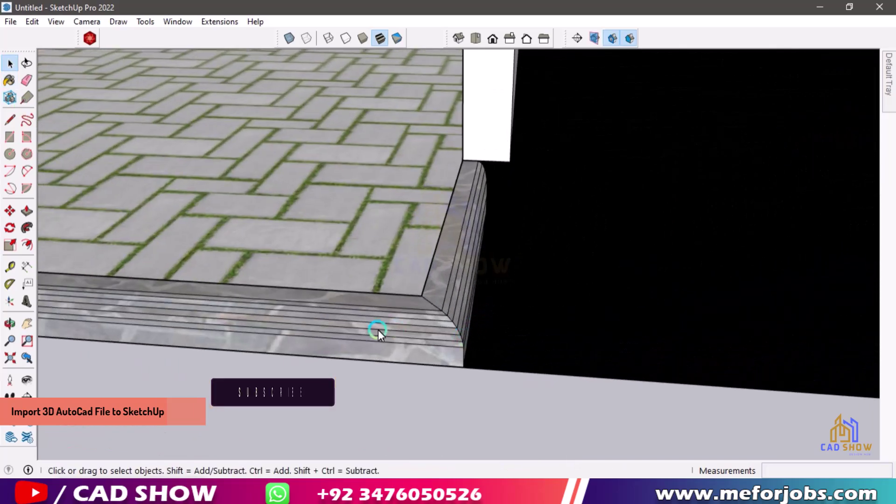
left_click(366, 331)
Step: Soften the curb's edges at about 34.7° with Soften coplanar enabled
right_click(366, 330)
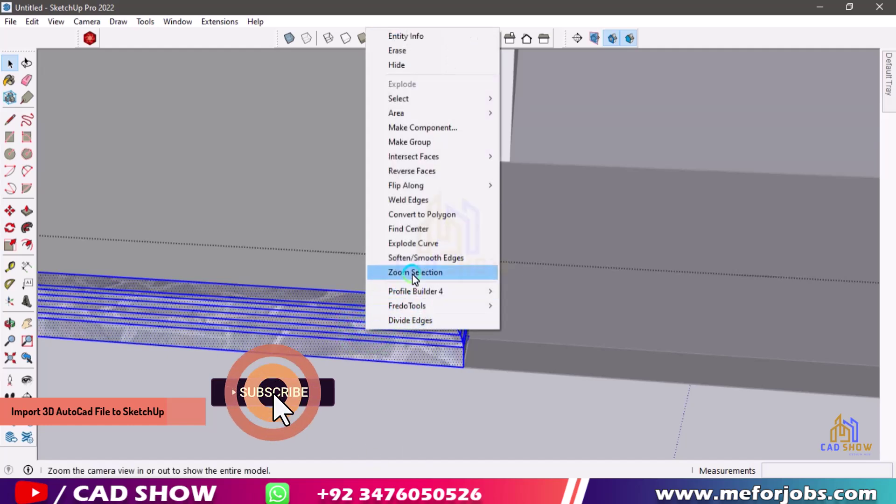
left_click(420, 254)
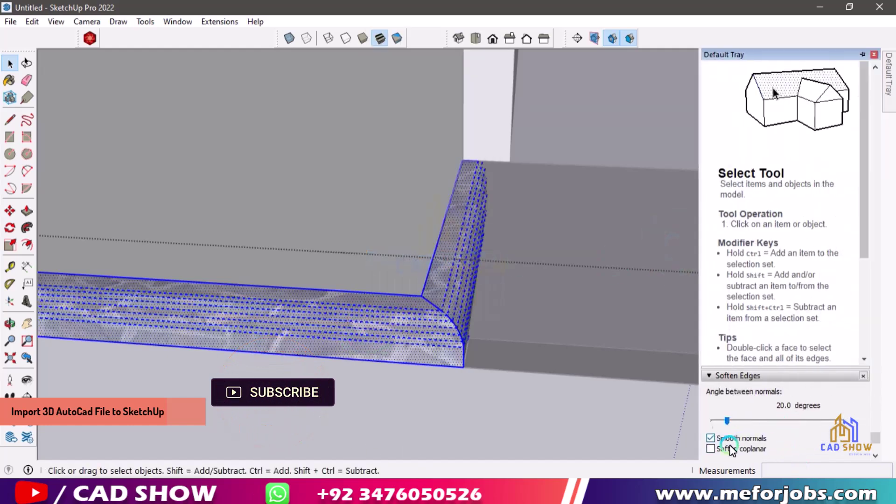
mouse_move(728, 420)
left_mouse_down()
mouse_move(793, 423)
mouse_move(728, 425)
mouse_move(738, 426)
left_mouse_up()
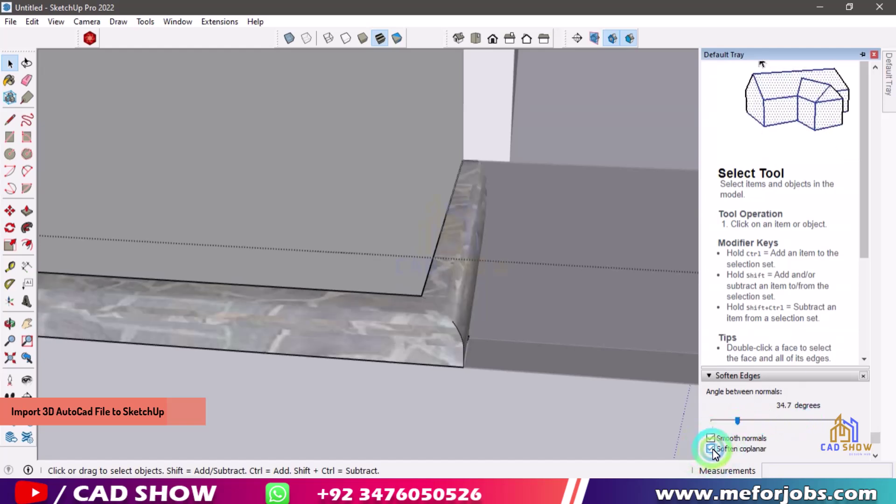
left_click(552, 418)
Step: Zoom back out and select the curb to the right of the entrance
middle_click_drag(552, 418, 317, 306)
scroll(319, 304, "down", 5)
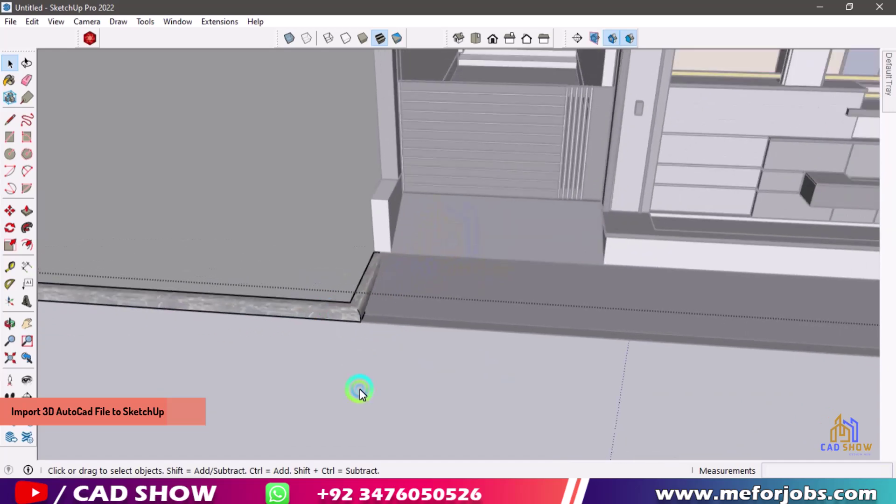
scroll(341, 345, "down", 3)
scroll(346, 406, "up", 3)
scroll(359, 327, "down", 3)
scroll(420, 310, "down", 2)
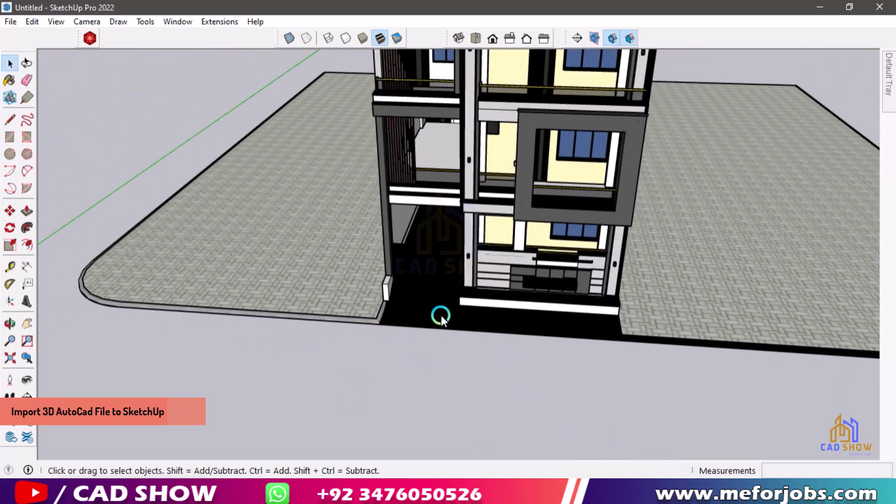
scroll(607, 340, "up", 5)
scroll(655, 345, "up", 2)
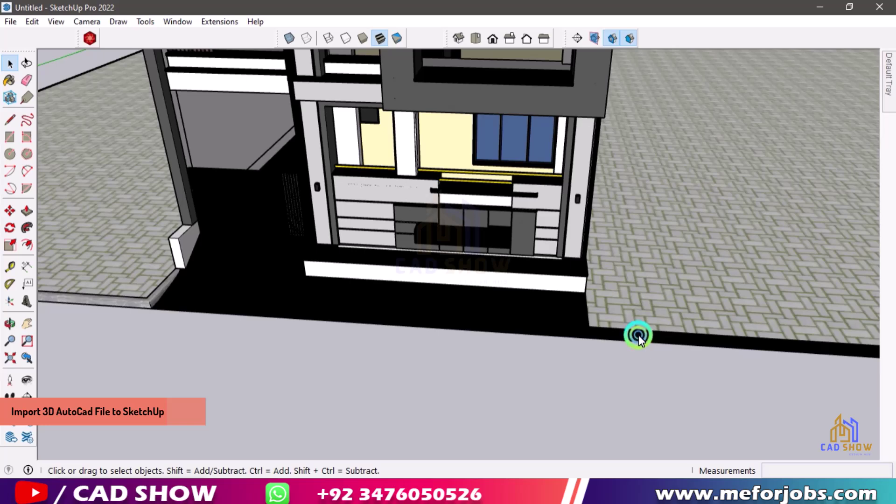
left_click(639, 336)
Step: Paint the right-hand curb inside the ground group with Pavers Flagstone Gray
double_click(638, 336)
left_click(638, 336)
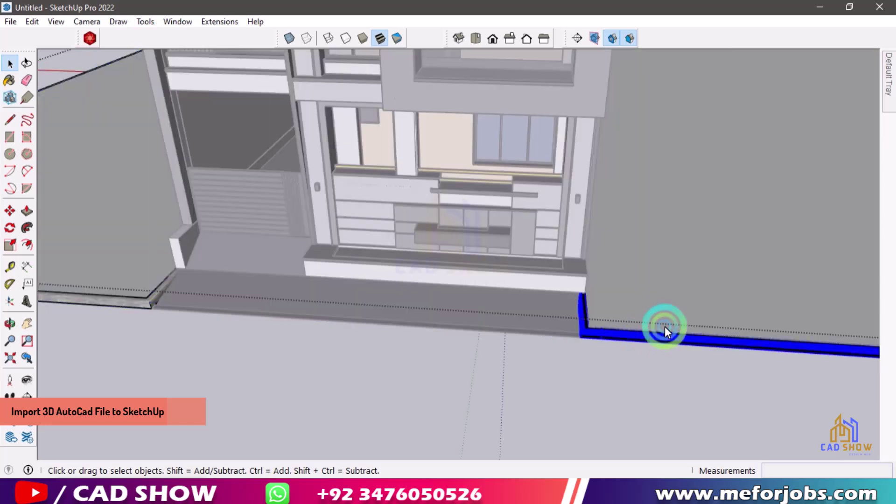
left_click(890, 70)
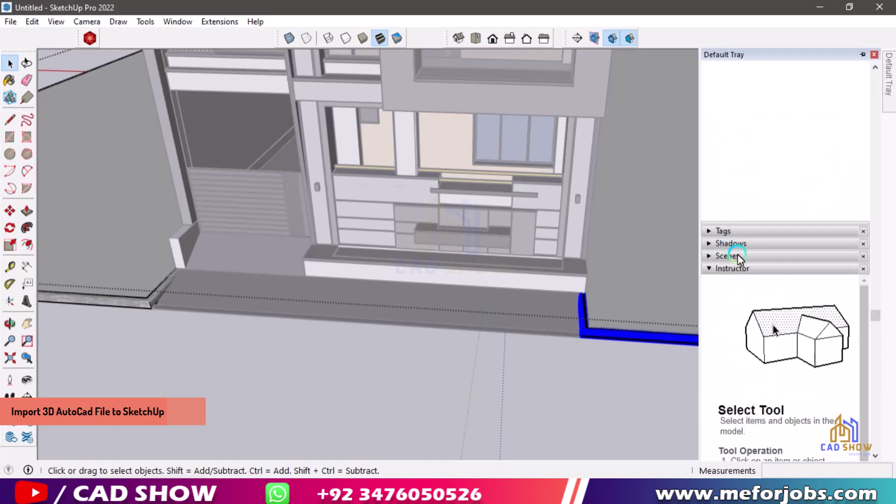
left_click(725, 259)
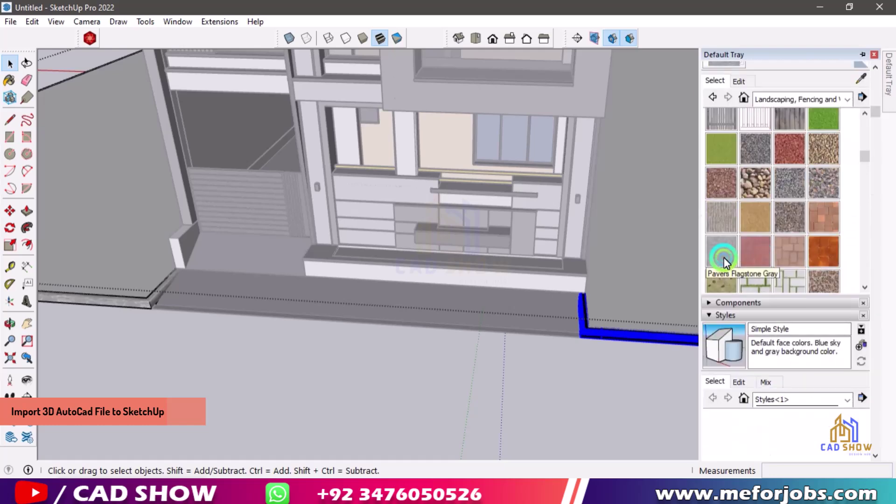
left_click(612, 334)
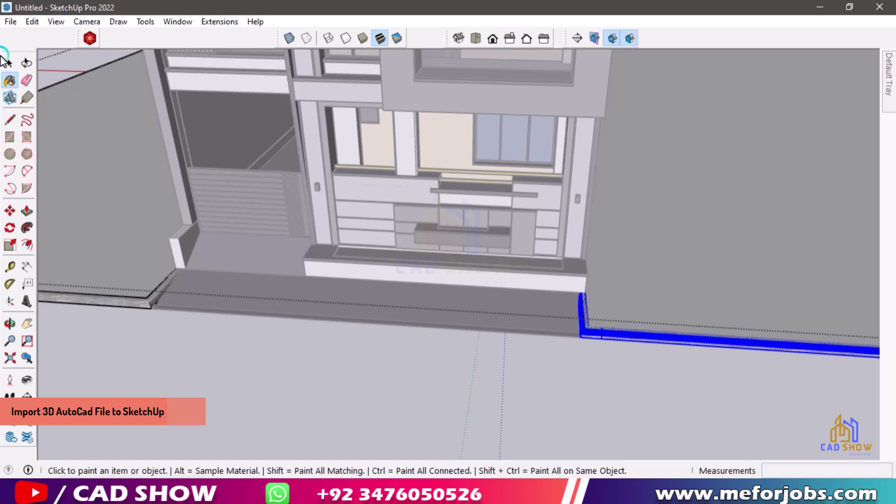
Step: Soften the flagstone curb's edges, then clear the selection
left_click(10, 63)
right_click(613, 334)
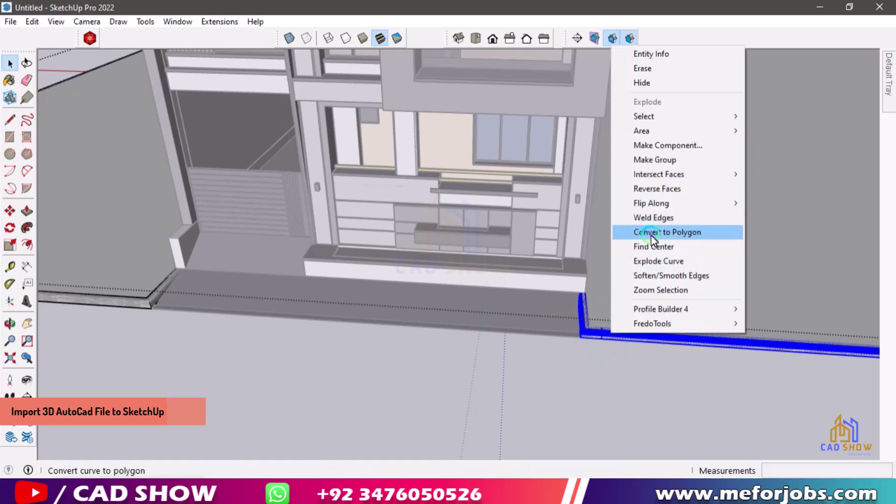
left_click(622, 368)
left_click(610, 394)
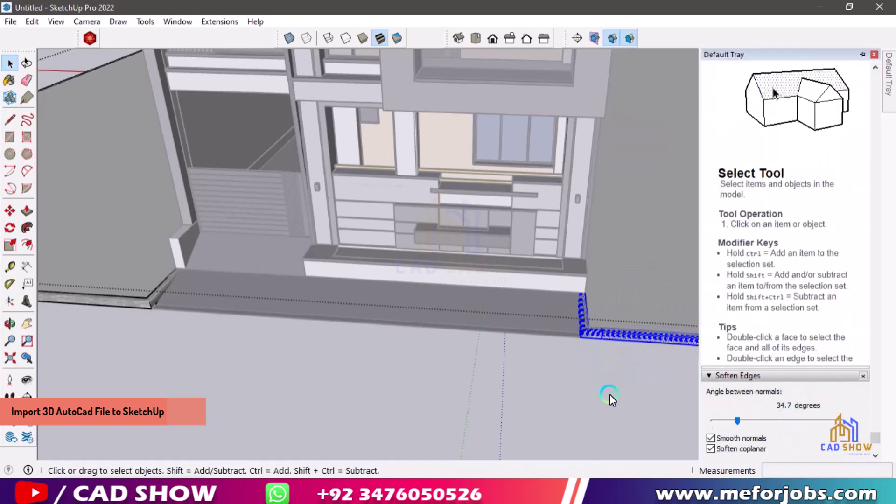
left_click(616, 379)
left_click(520, 364)
mouse_move(575, 339)
middle_mouse_down()
mouse_move(610, 309)
mouse_move(685, 313)
mouse_move(400, 402)
mouse_move(376, 280)
middle_mouse_up()
Step: Select the black strip along the building front and paint it with a light Tile material
scroll(230, 186, "up", 5)
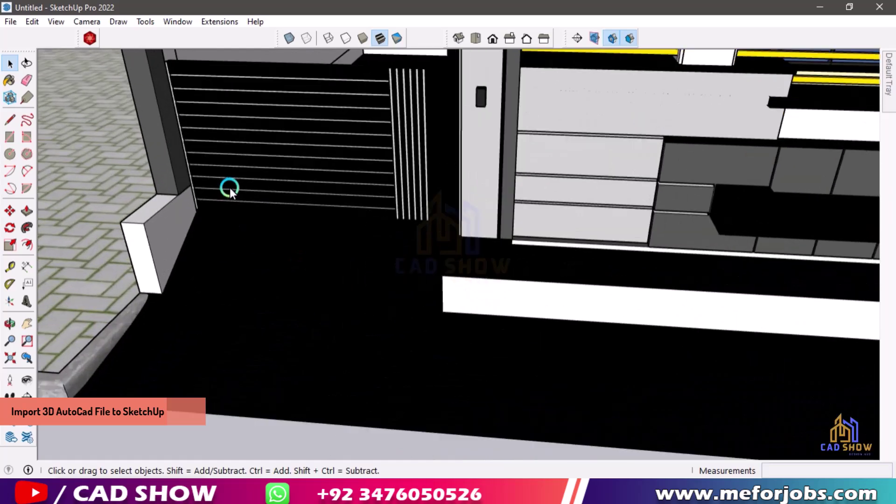
scroll(447, 248, "up", 3)
scroll(447, 247, "down", 1)
scroll(452, 234, "down", 4)
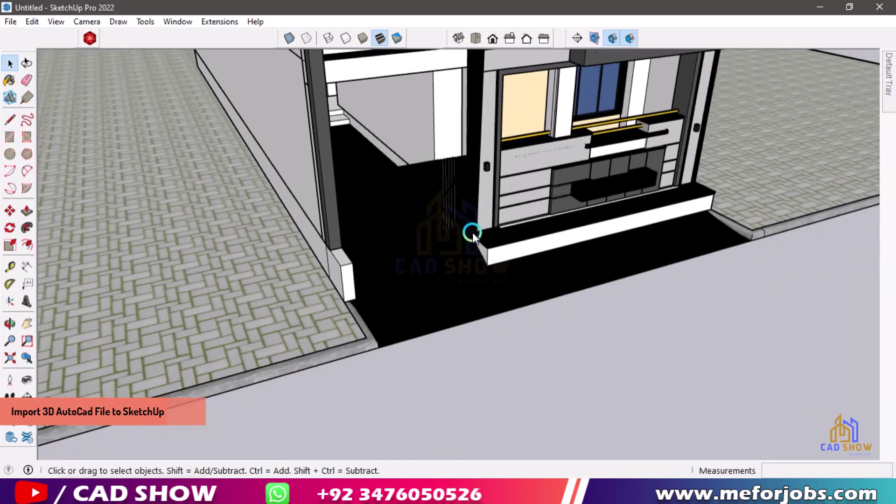
scroll(410, 303, "down", 1)
left_click(449, 306)
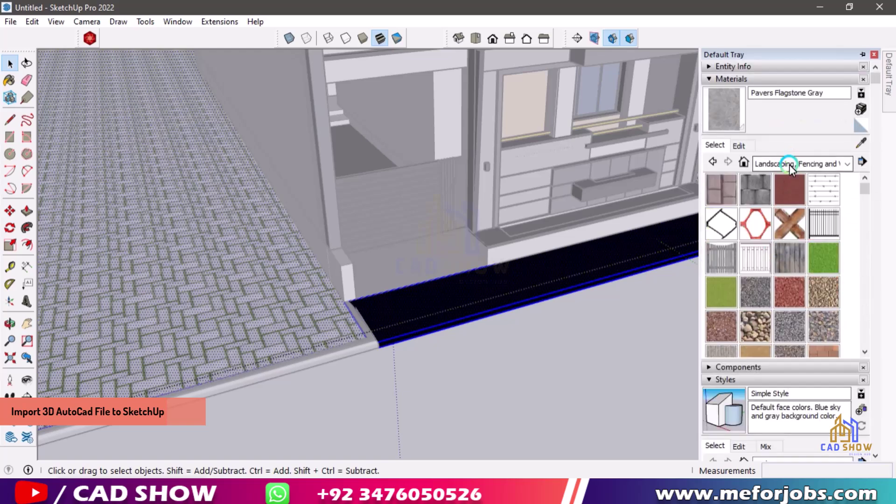
left_click(791, 165)
left_click(785, 305)
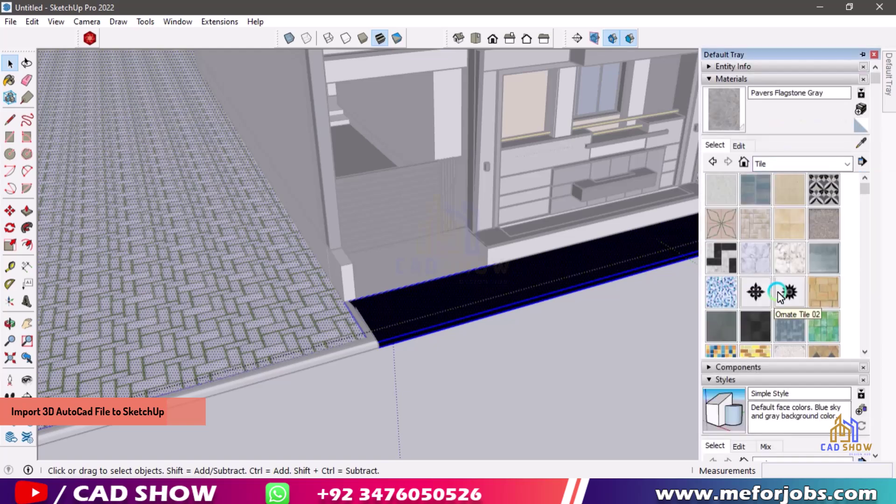
left_click(799, 256)
left_click(665, 270)
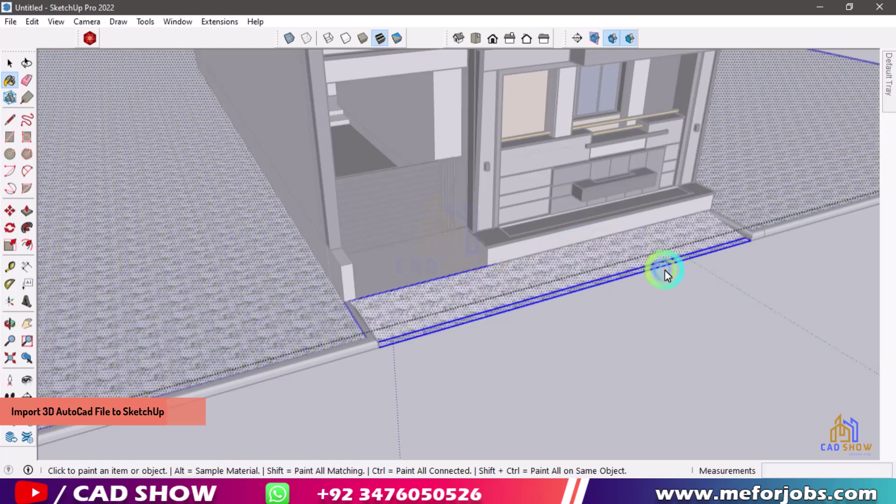
Step: Return the strip to its dark finish and clear the selection
scroll(444, 309, "up", 2)
scroll(356, 326, "up", 2)
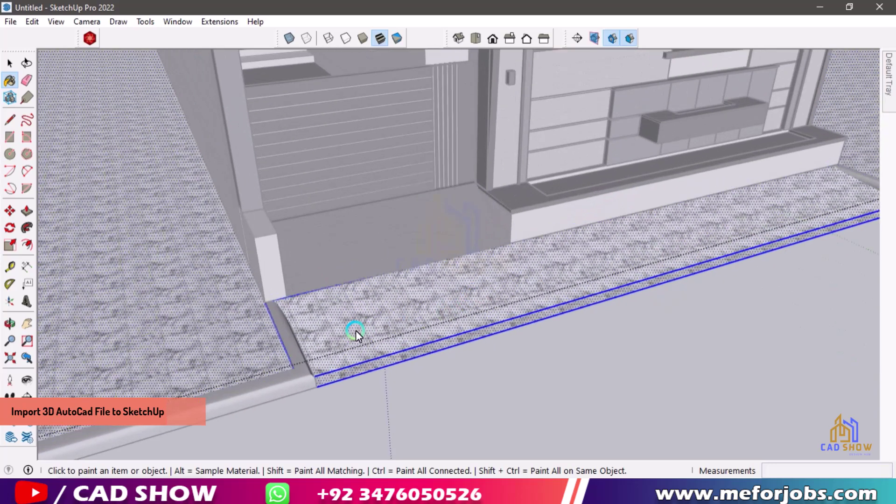
left_click(412, 315, "ctrl")
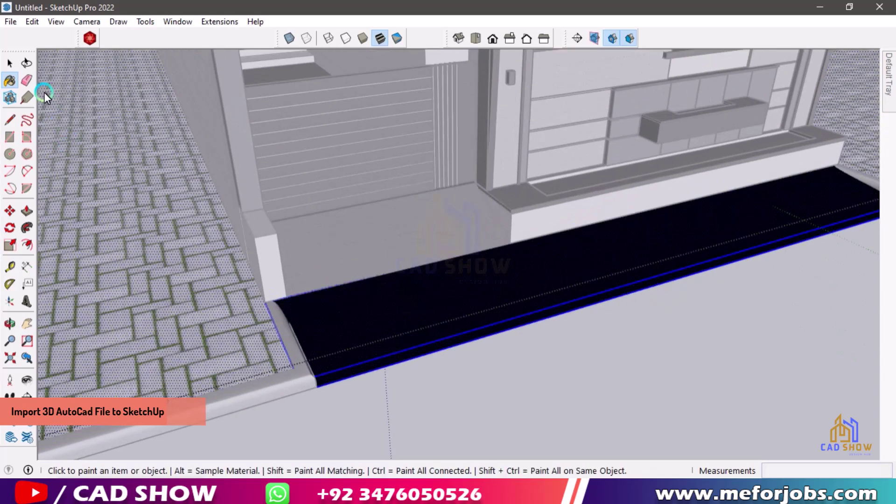
key("space")
left_click(410, 314)
left_click(756, 216)
Step: Paint the strip's top and front face with the tan Field Rectangle Tile
left_click(889, 86)
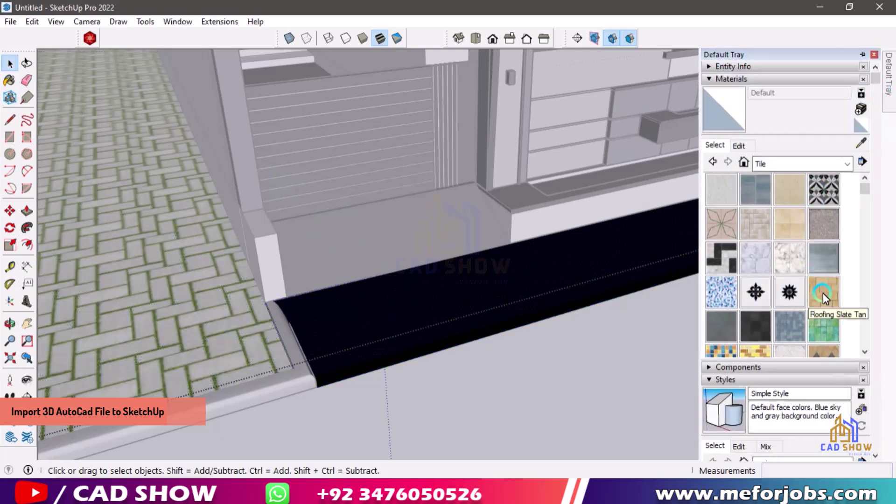
left_click(762, 223)
left_click(606, 286)
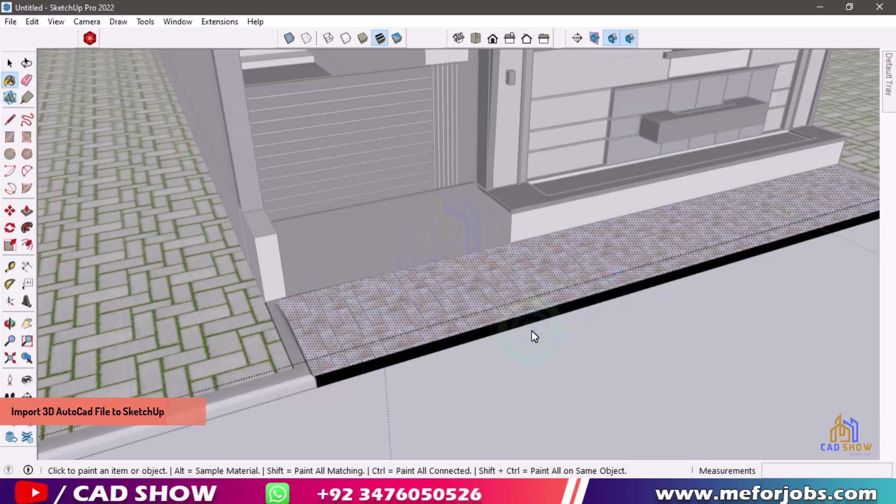
left_click(455, 351)
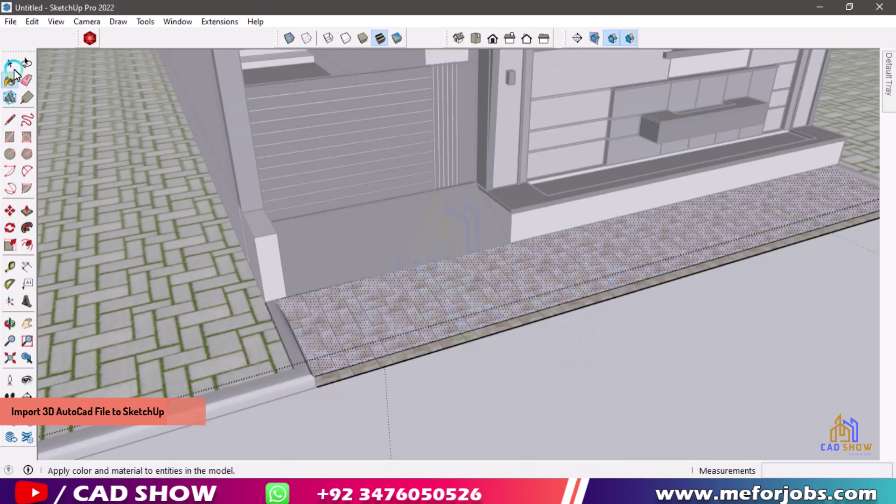
key("space")
Step: Orbit and zoom out until the upper floors and whole paved plot are visible
middle_click_drag(496, 375, 563, 318)
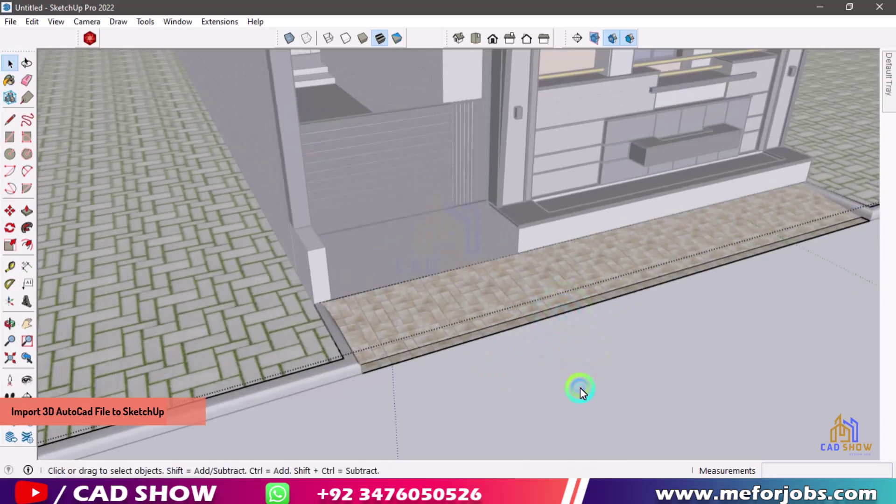
scroll(572, 414, "down", 3)
middle_click_drag(572, 414, 489, 337)
scroll(496, 334, "down", 3)
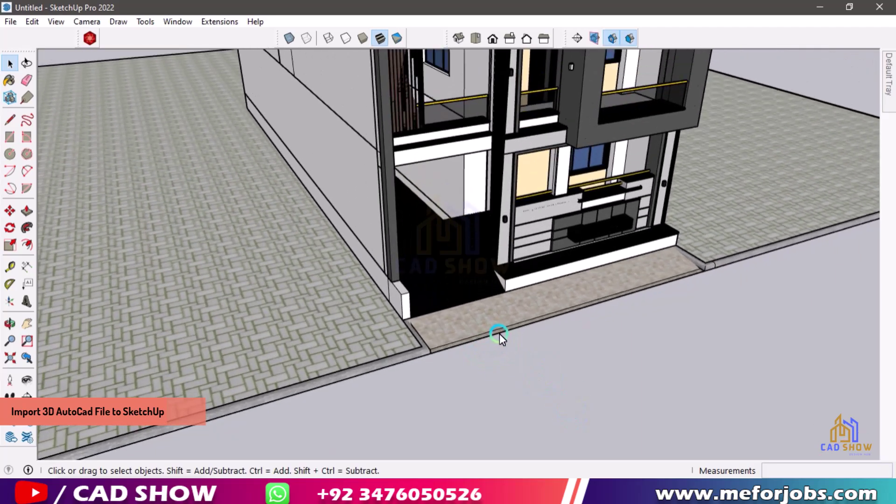
scroll(500, 334, "down", 3)
scroll(500, 332, "down", 2)
mouse_move(524, 387)
middle_mouse_down()
mouse_move(336, 369)
mouse_move(495, 397)
mouse_move(424, 256)
middle_mouse_up()
scroll(425, 256, "up", 3)
Step: Orbit down to eye level showing the building's right side against the sky
mouse_move(420, 124)
middle_mouse_down()
mouse_move(439, 315)
mouse_move(417, 175)
mouse_move(314, 177)
middle_mouse_up()
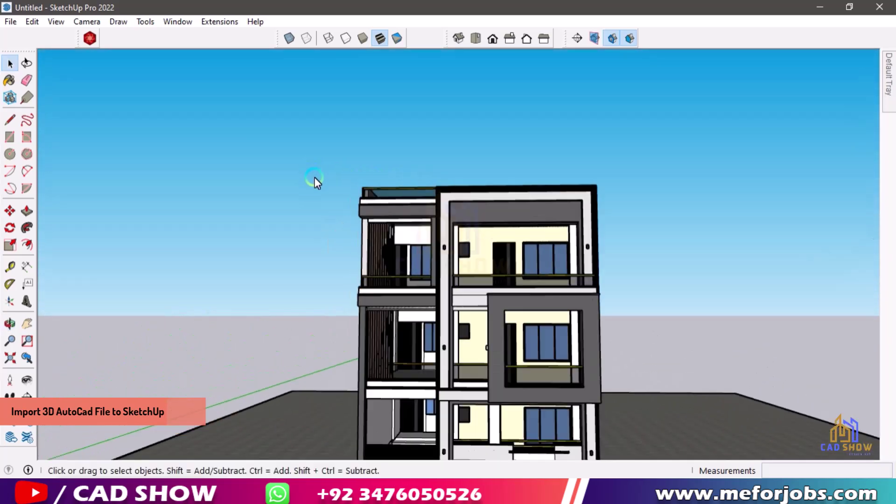
scroll(316, 178, "down", 2)
scroll(411, 303, "up", 2)
middle_click_drag(411, 303, 354, 354)
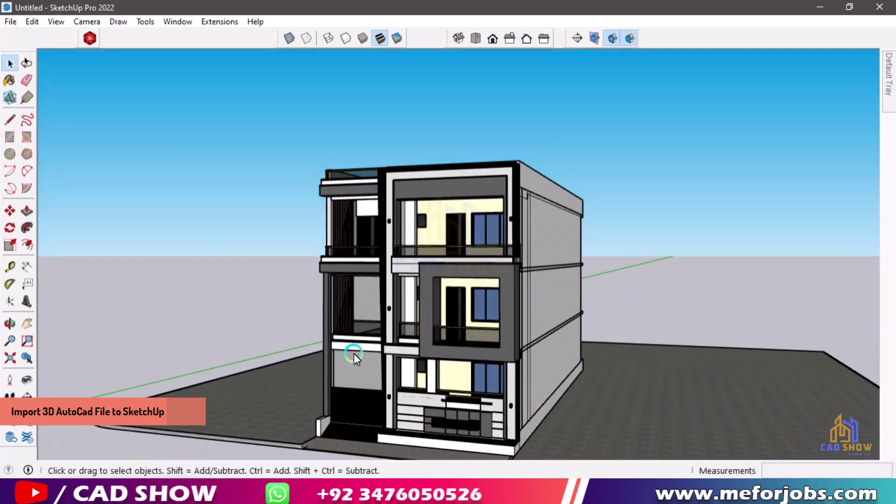
scroll(452, 193, "down", 1)
scroll(379, 385, "up", 2)
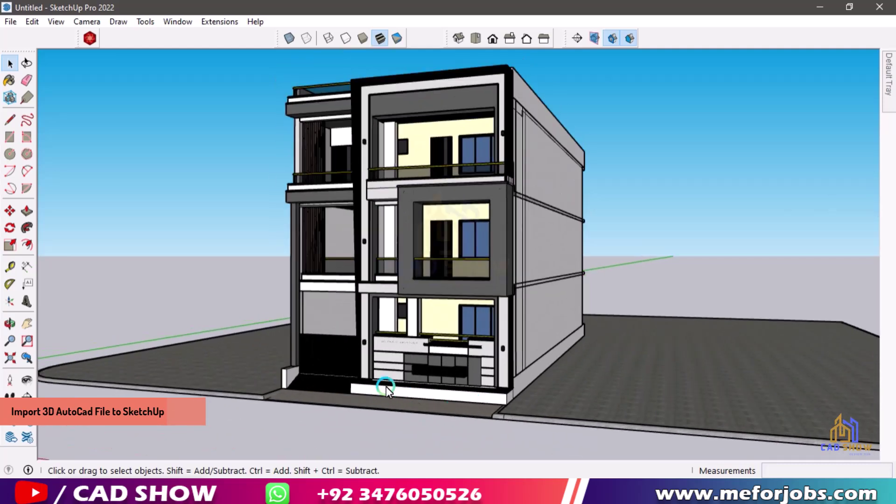
scroll(389, 385, "down", 1)
scroll(306, 197, "up", 1)
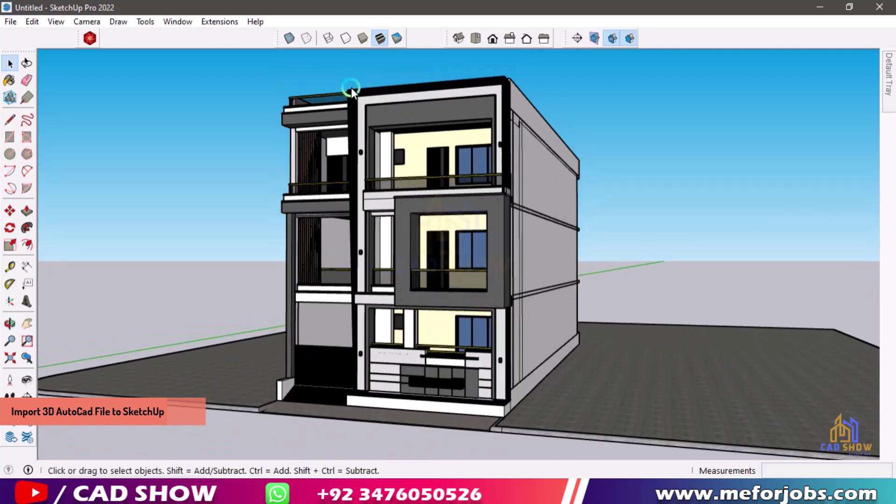
scroll(351, 88, "up", 1)
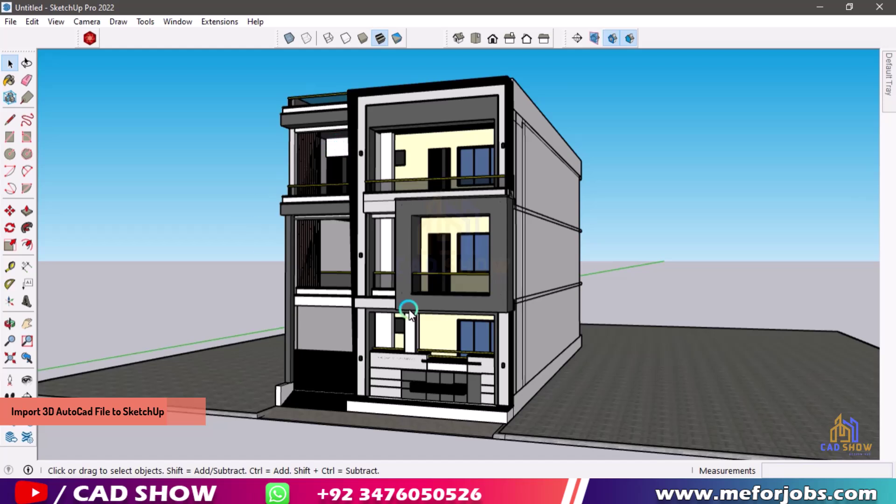
Step: Save the model as 'new project from Autocad to Sketchup' in SketchUp 2018 format in Desktop\New folder (4)
left_click(18, 23)
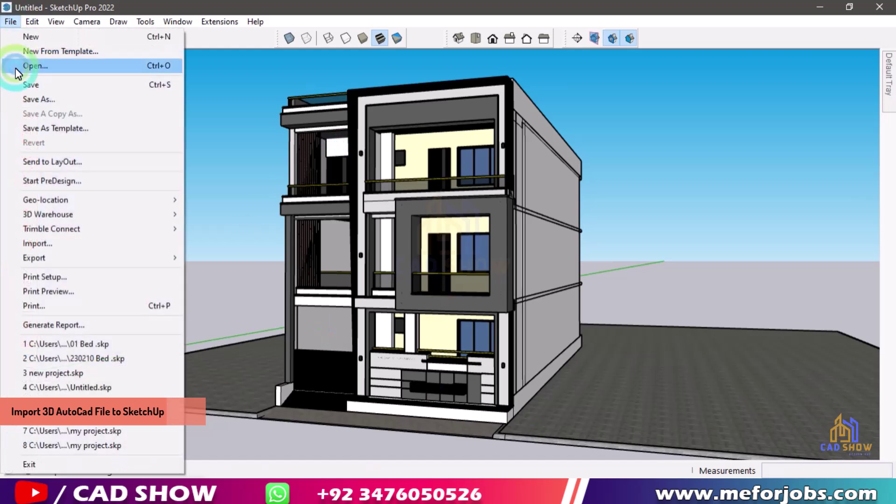
left_click(47, 86)
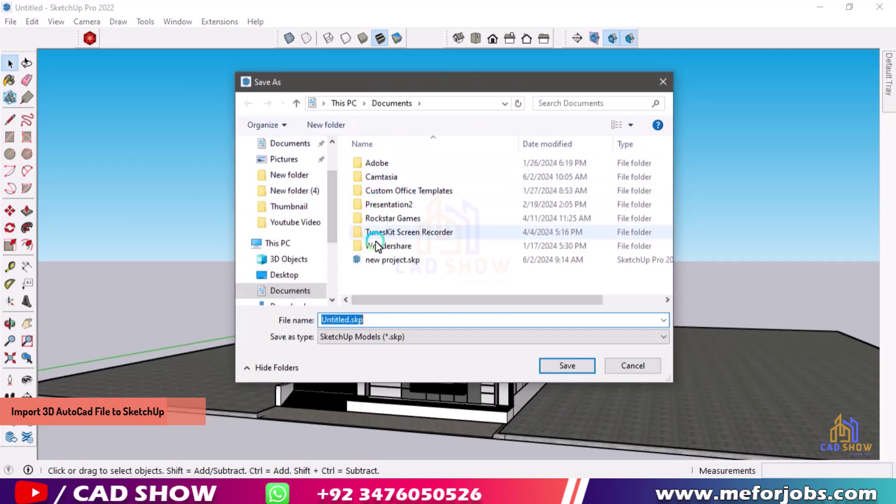
left_click(285, 274)
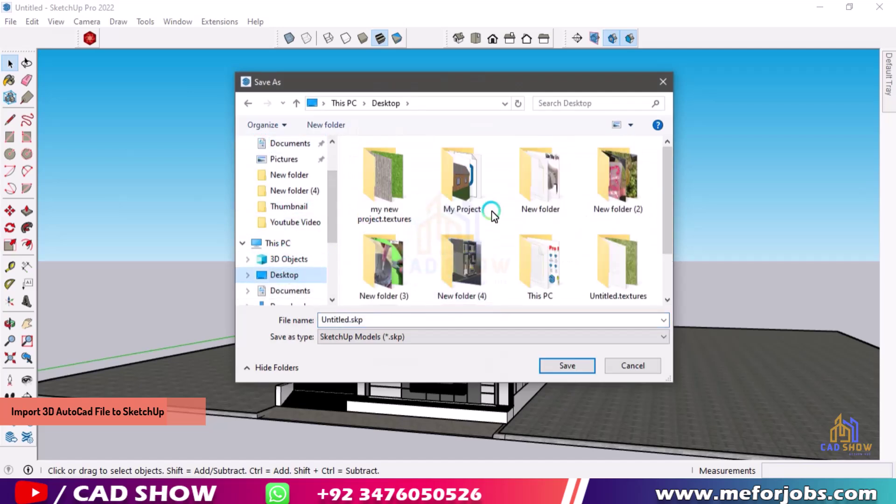
left_click(464, 278)
double_click(464, 279)
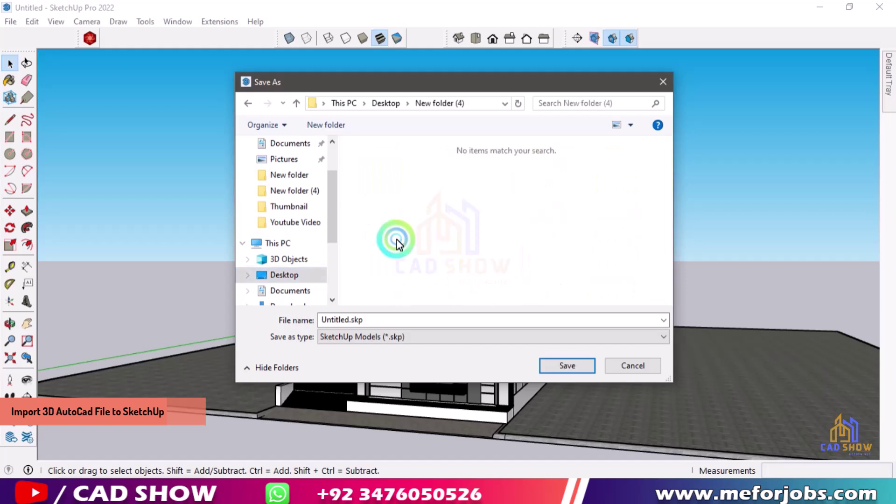
double_click(388, 319)
type("new project from Autocad to Sketchup")
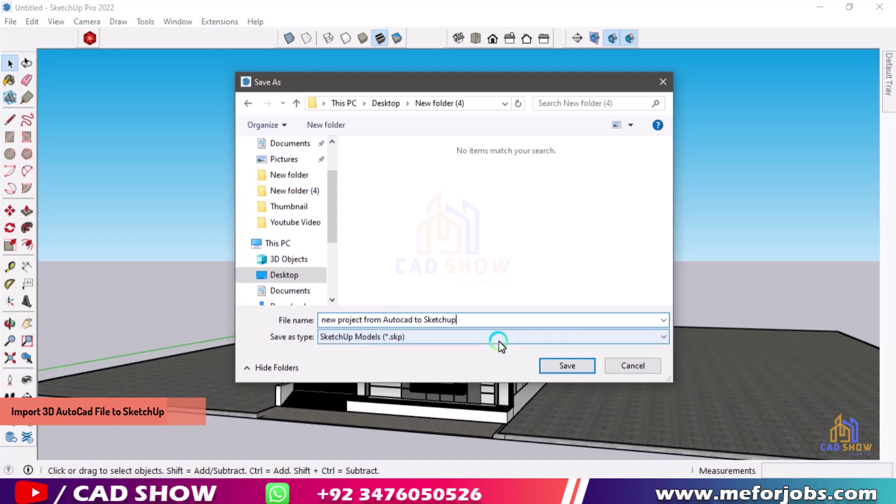
left_click(500, 338)
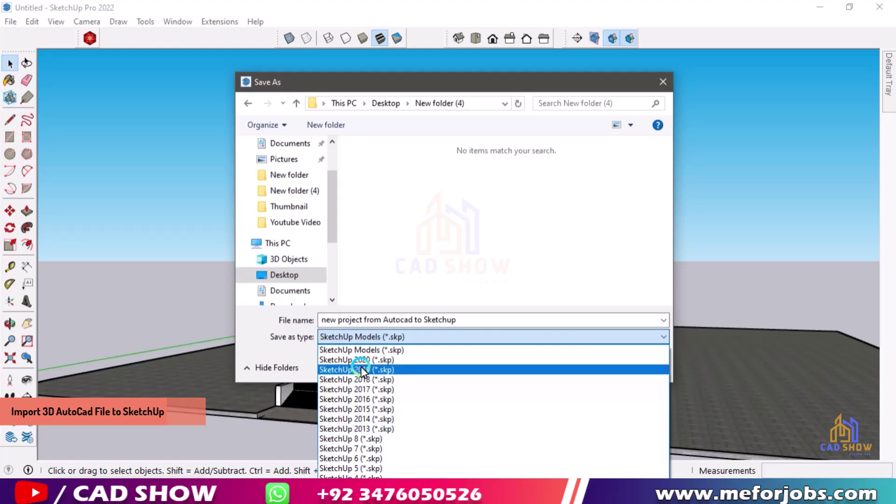
left_click(368, 379)
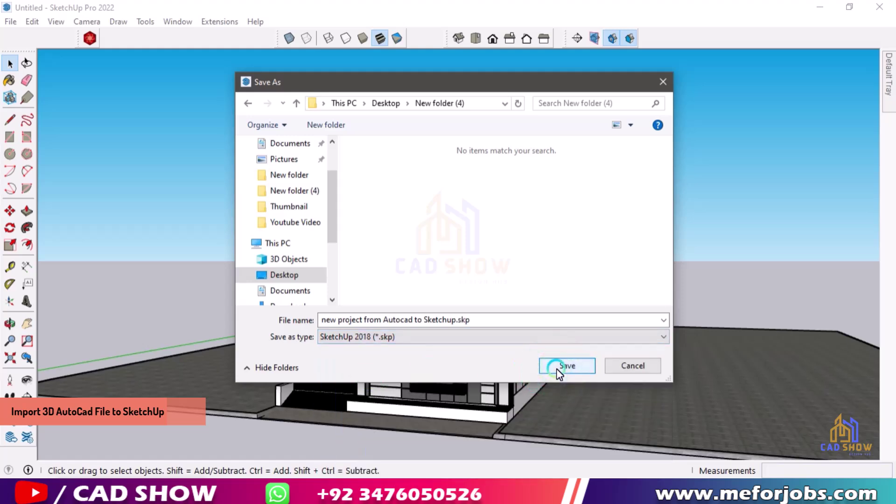
left_click(557, 368)
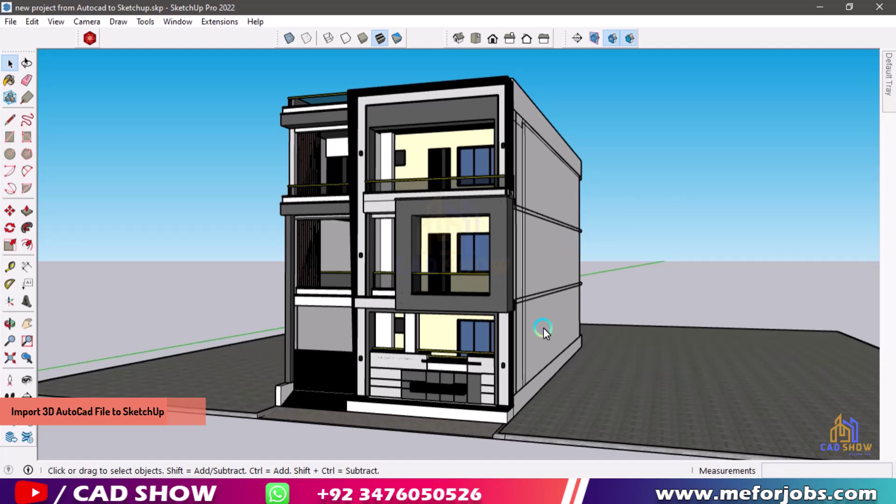
left_click(338, 212)
Step: Export the view as 'new project from Autocad to Sketchup.jpg' into New folder (4), then view it in File Explorer
left_click(5, 17)
mouse_move(34, 257)
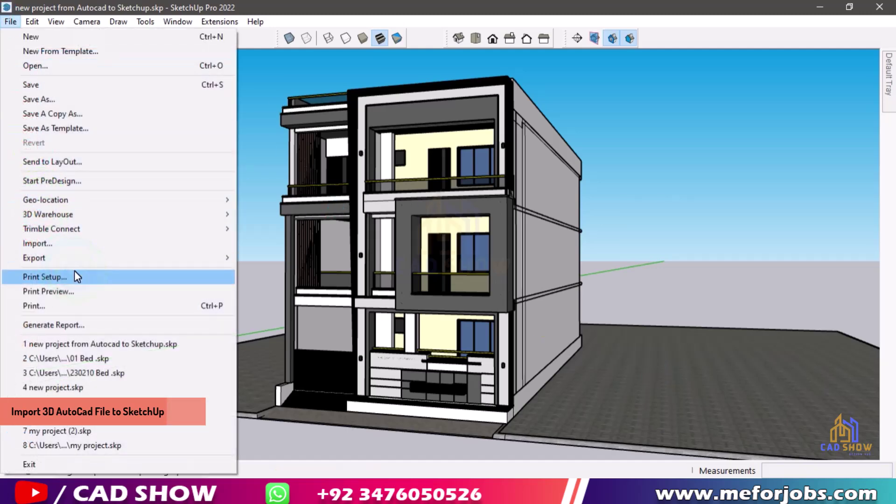
left_click(282, 273)
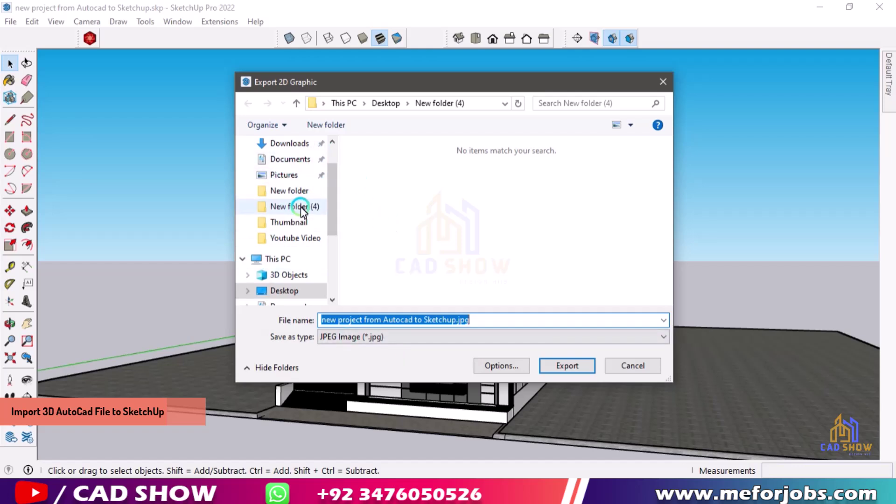
left_click(292, 207)
left_click(567, 366)
left_click(513, 366)
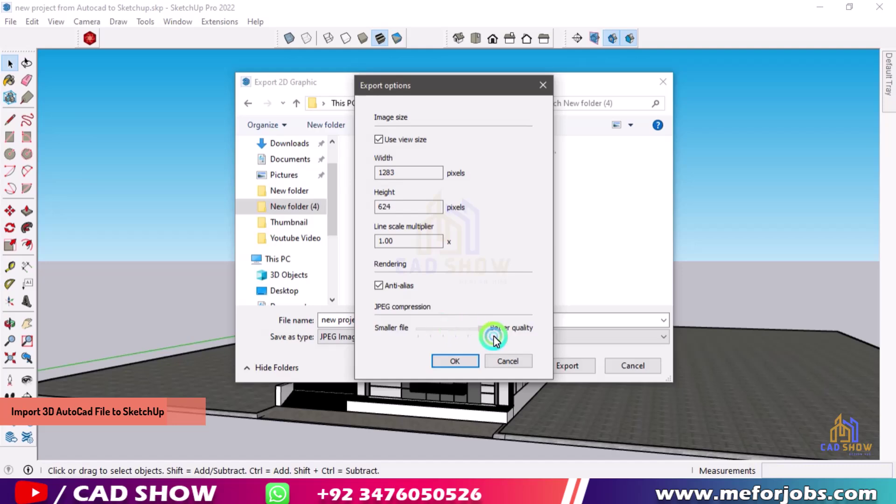
left_click(454, 360)
left_click(573, 368)
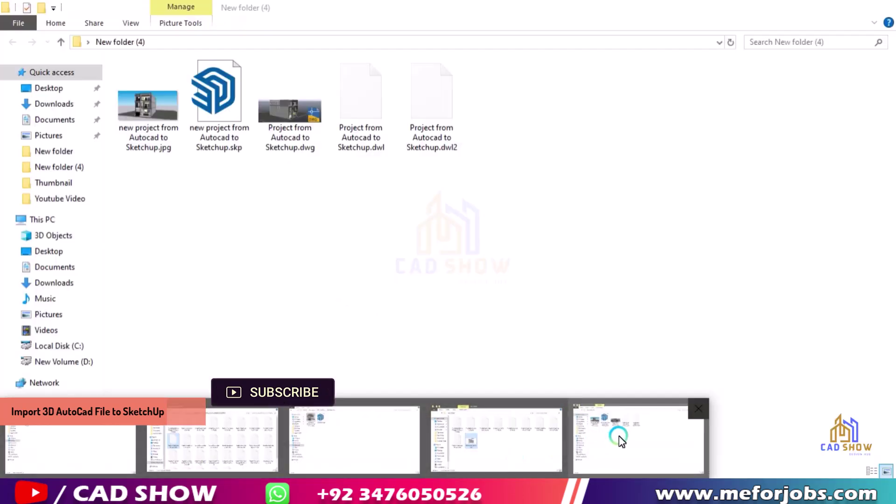
left_click(621, 440)
left_click(427, 205)
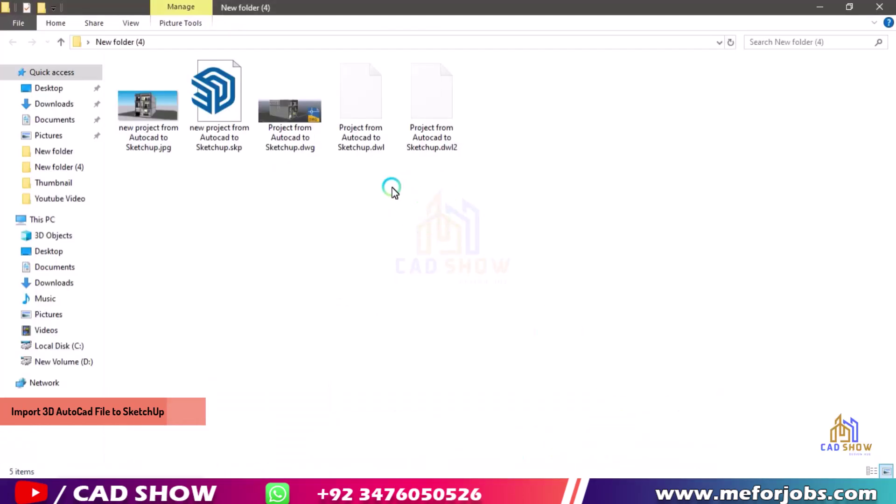
double_click(148, 108)
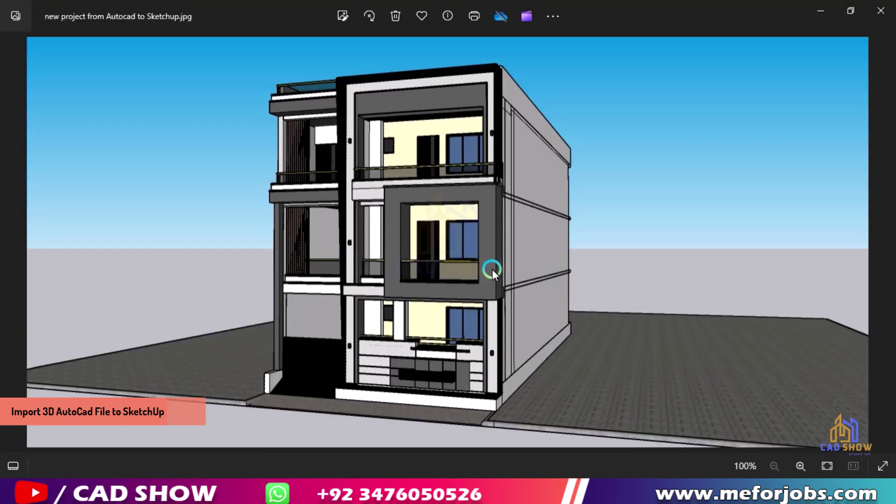
scroll(436, 236, "up", 2)
scroll(436, 236, "down", 2)
left_click(880, 11)
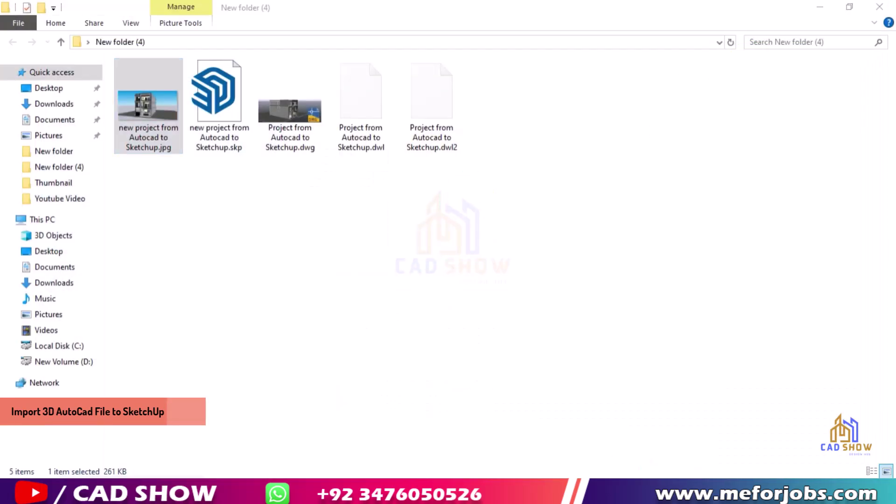